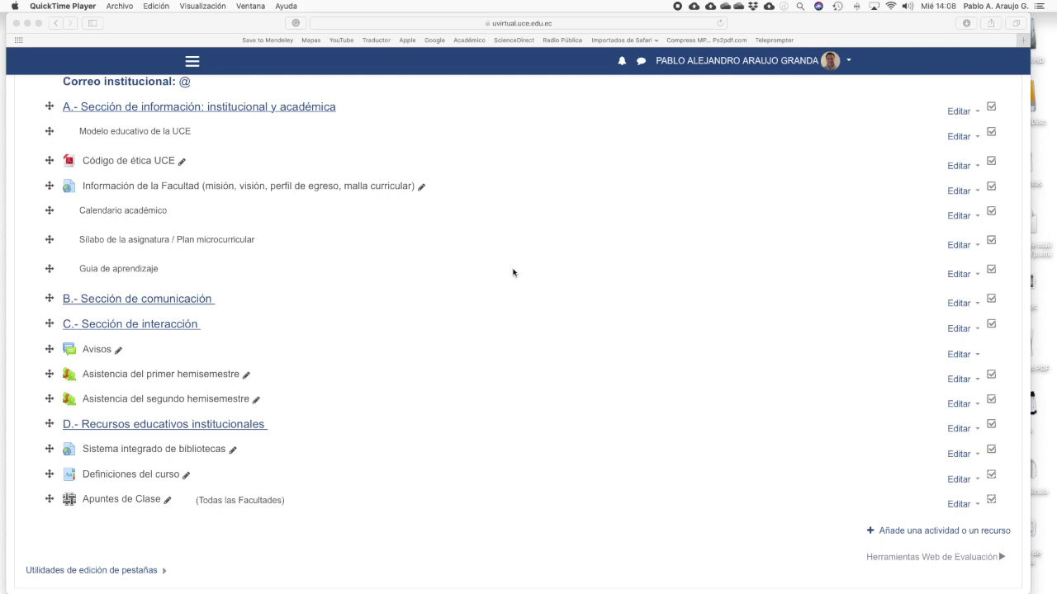
Start adding a new Wiki activity at the end of the course section, after Apuntes de Clase.
scroll(513, 273, up, 10)
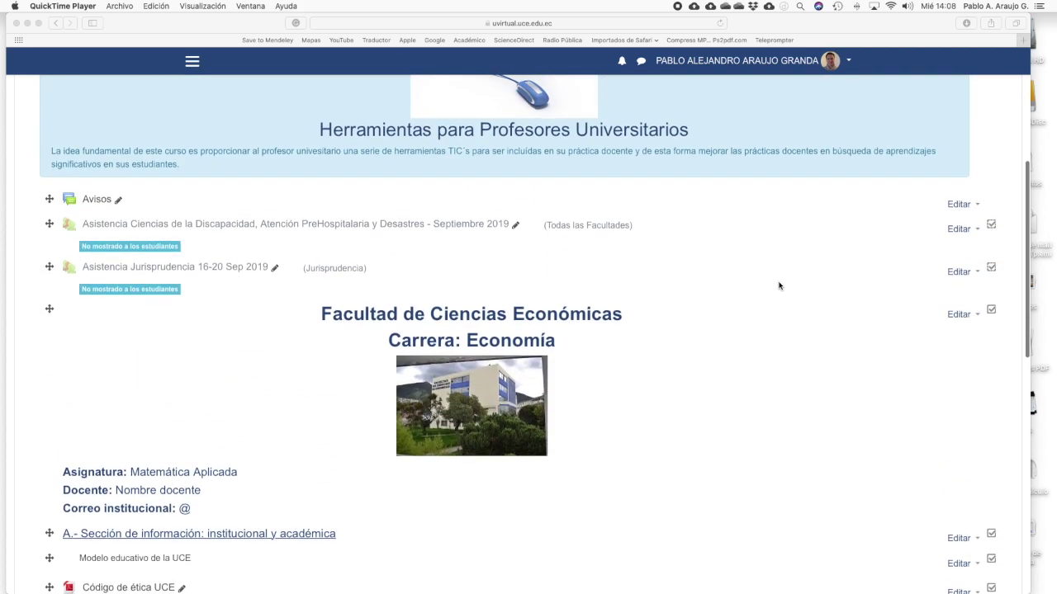
scroll(778, 285, down, 12)
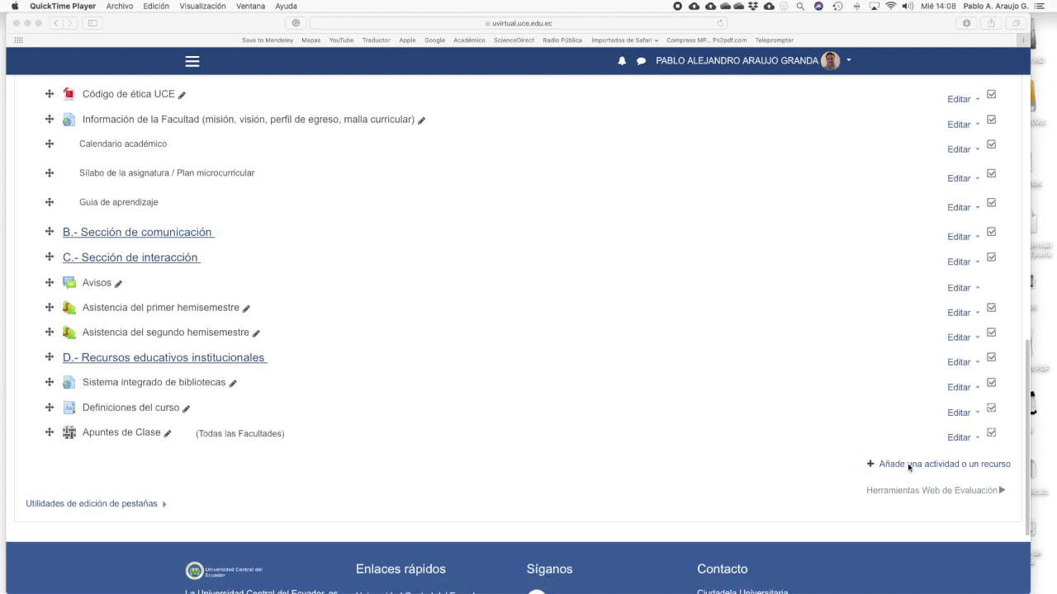
click(909, 467)
click(898, 466)
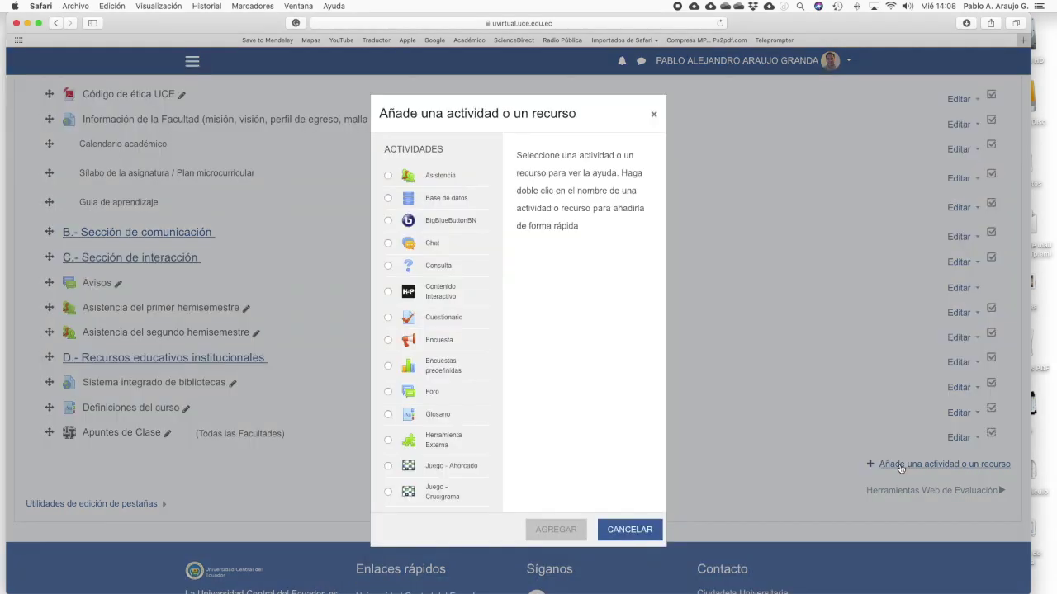
scroll(479, 415, down, 10)
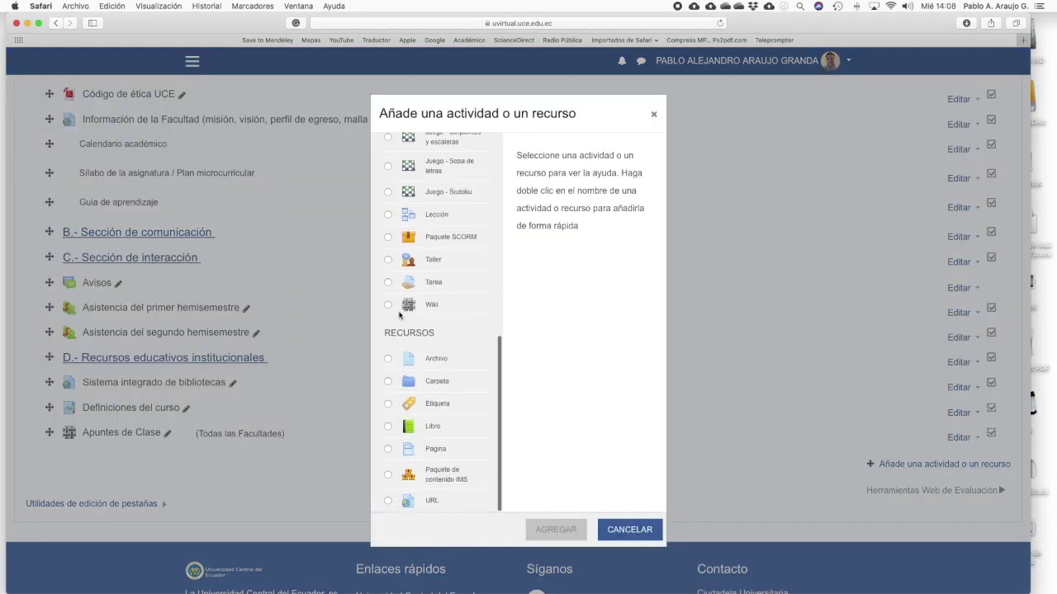
click(388, 304)
click(568, 528)
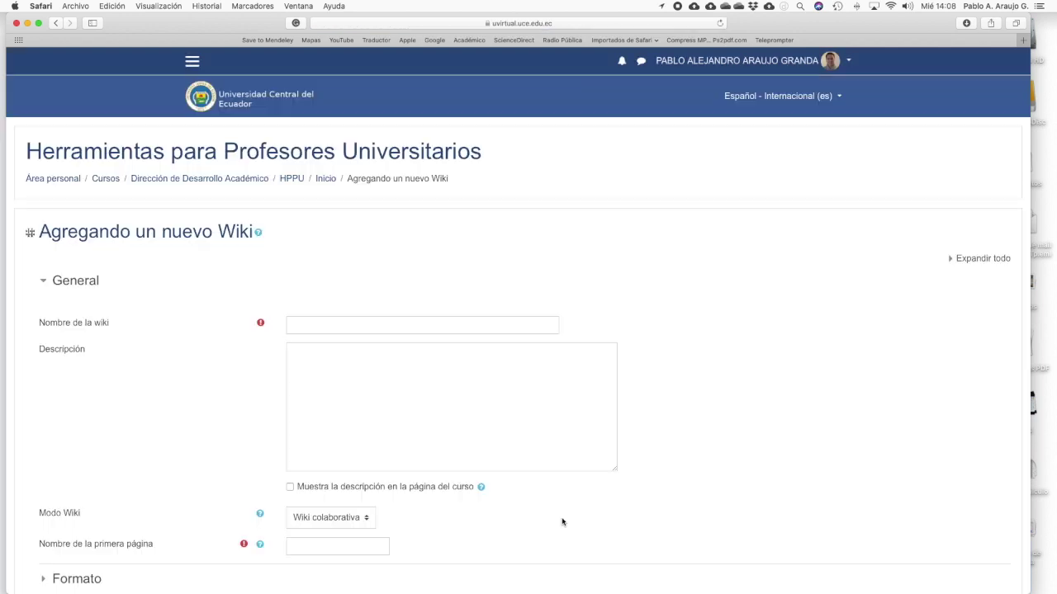
Name the wiki "Wiki individual" and enter the description "Aqui se coloca la descripcon del wiki".
click(364, 326)
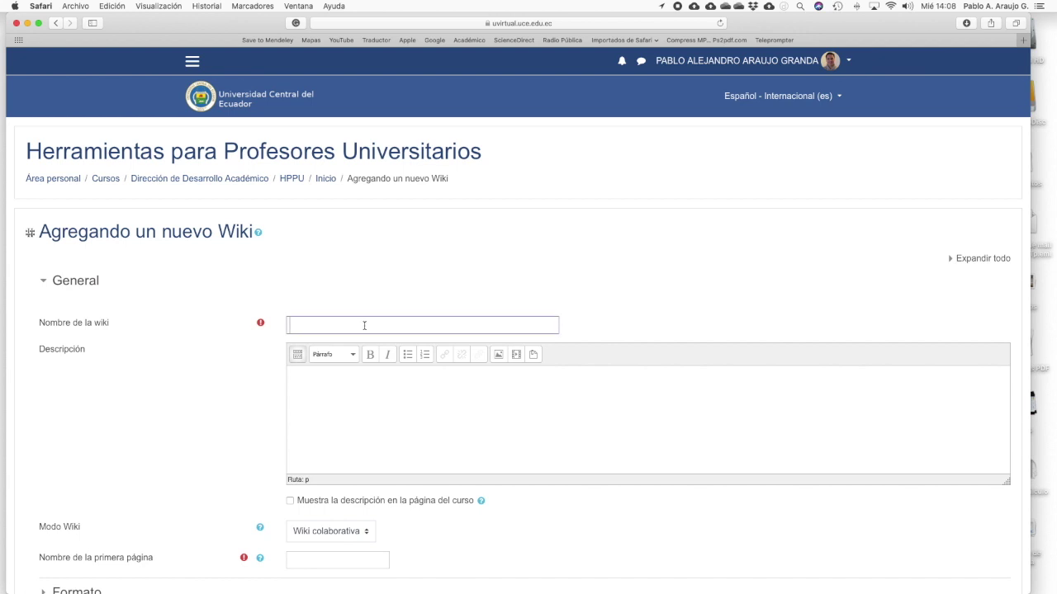
text(Wiki individual)
scroll(466, 285, down, 3)
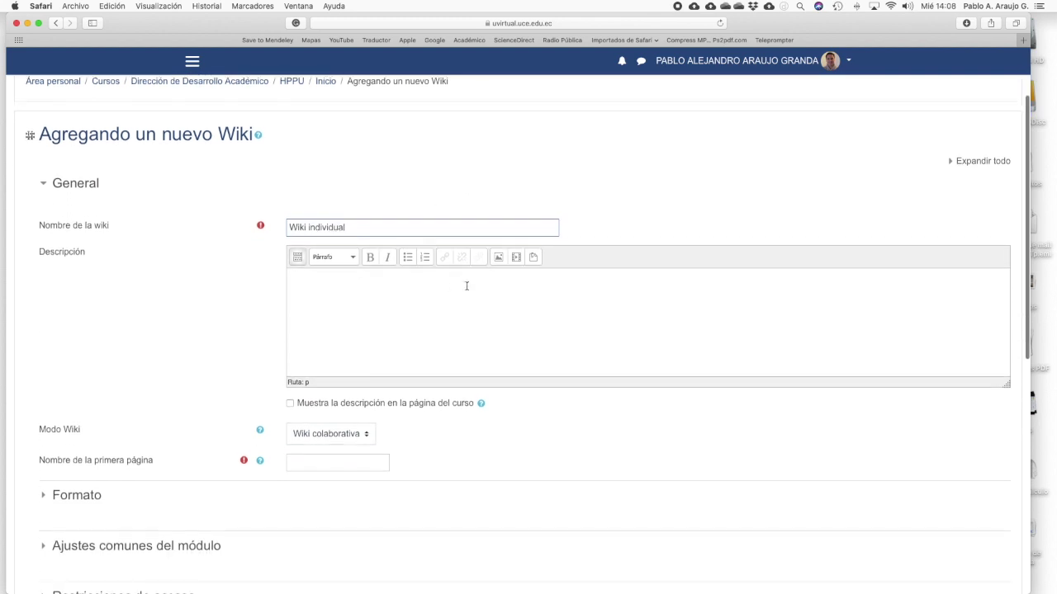
click(365, 292)
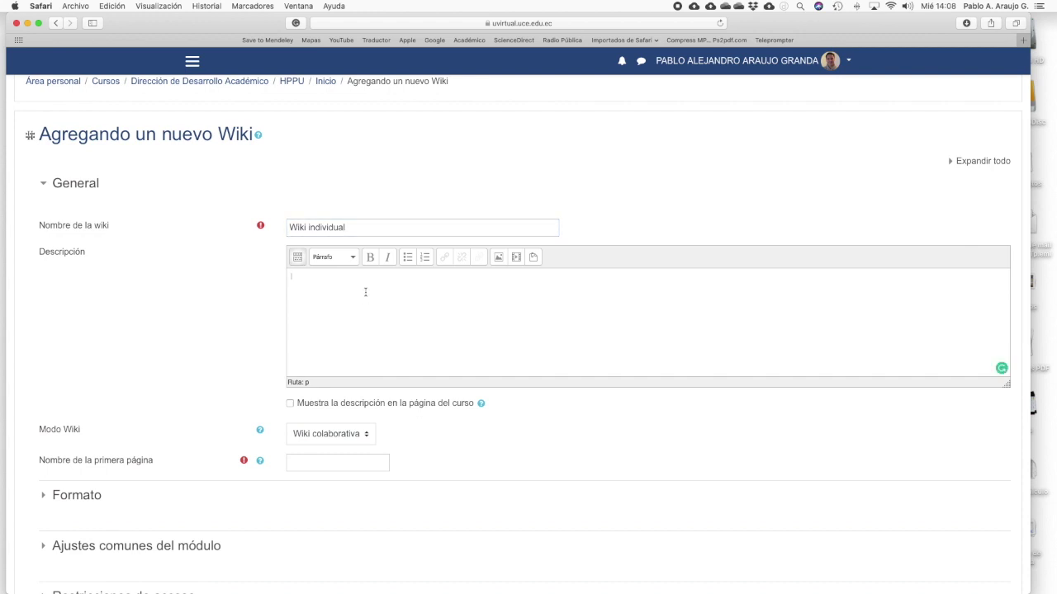
text(Aqui s ecoloca la descripcon del w)
click(314, 283)
key(BackSpace)
key(Right)
Set the wiki mode to Wiki individual.
scroll(368, 378, down, 4)
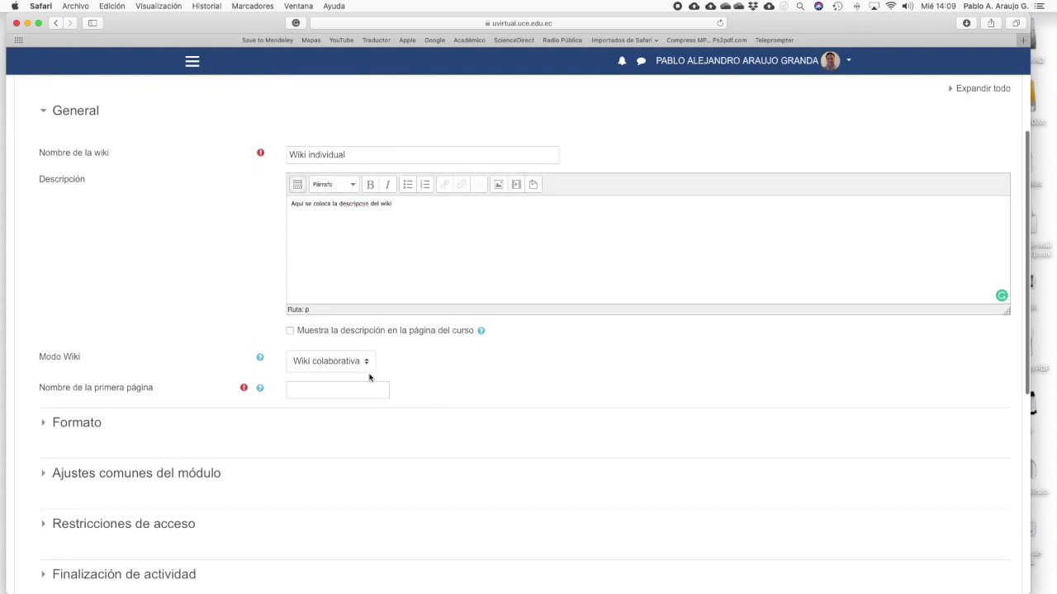
click(364, 364)
click(359, 376)
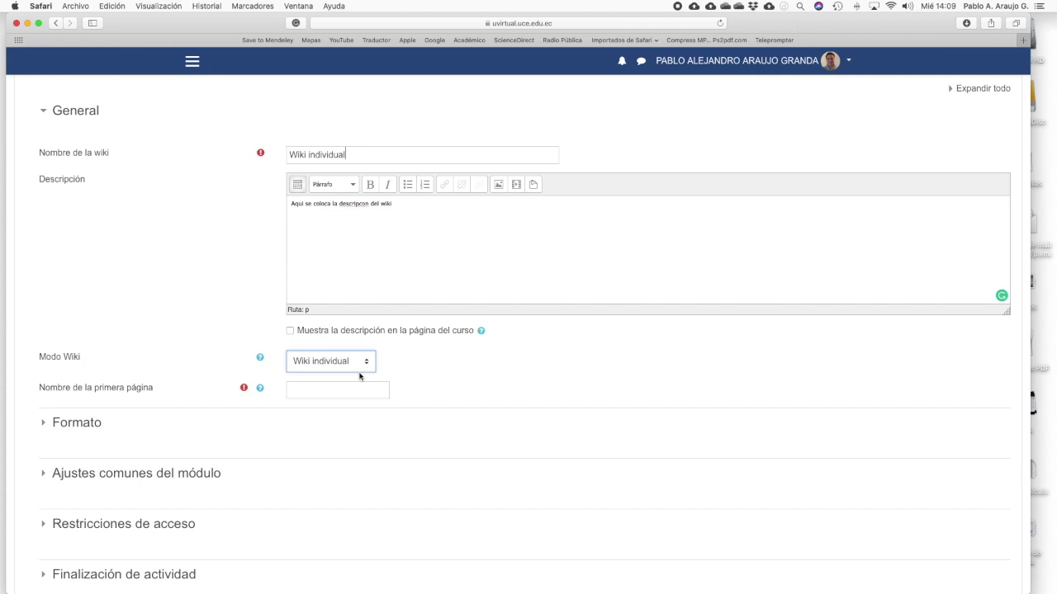
Expand all the settings sections and name the wiki's first page "Inicio".
click(954, 89)
scroll(589, 290, down, 3)
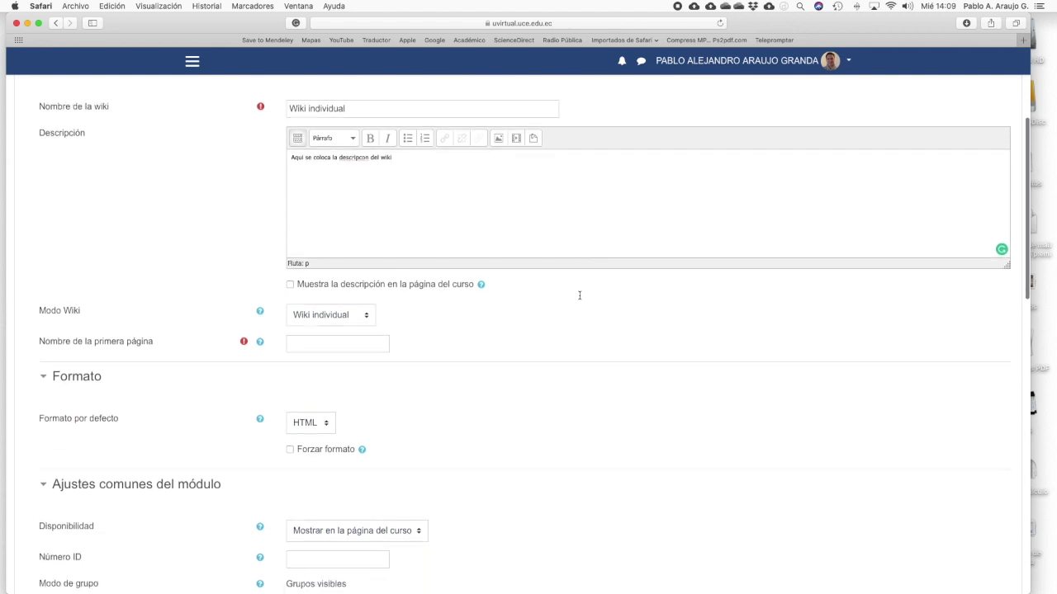
scroll(579, 299, down, 2)
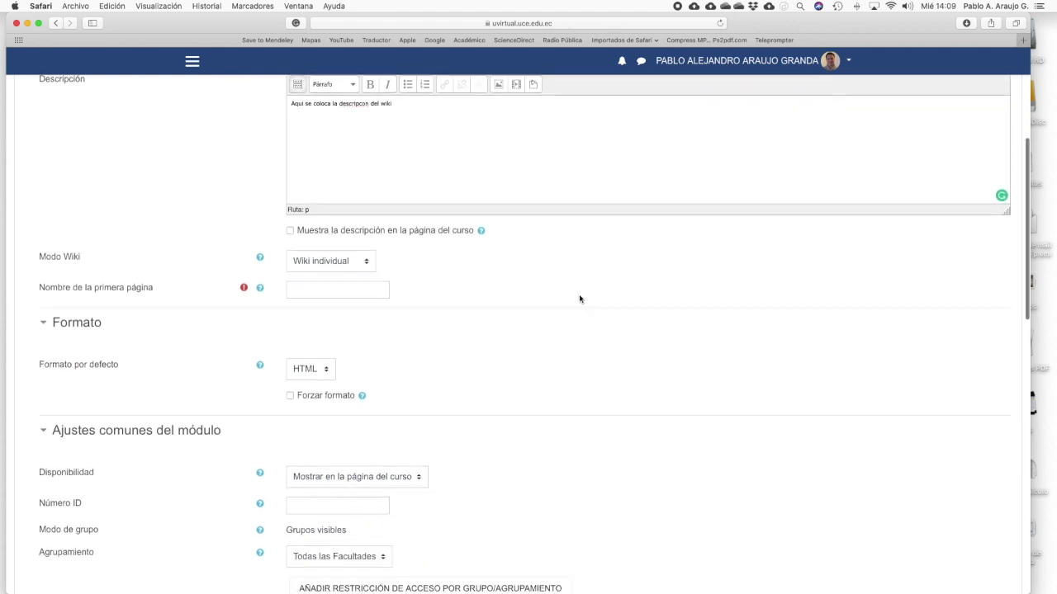
click(326, 232)
text(Inicioo)
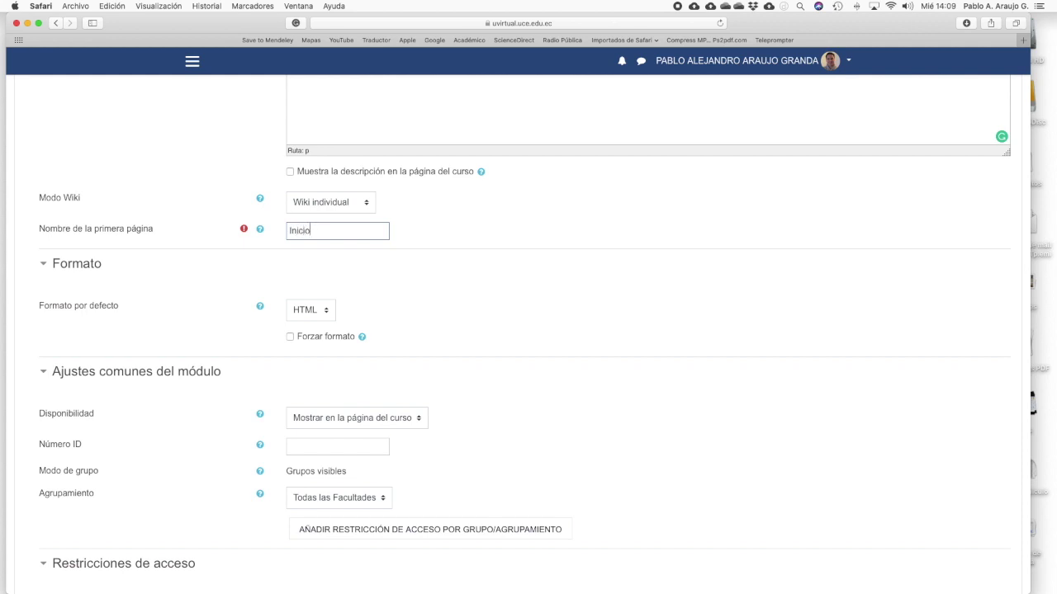
Set completion tracking to "Mostrar la actividad como completada cuando se cumplan las condiciones", then save the wiki and return to the course.
scroll(494, 305, down, 2)
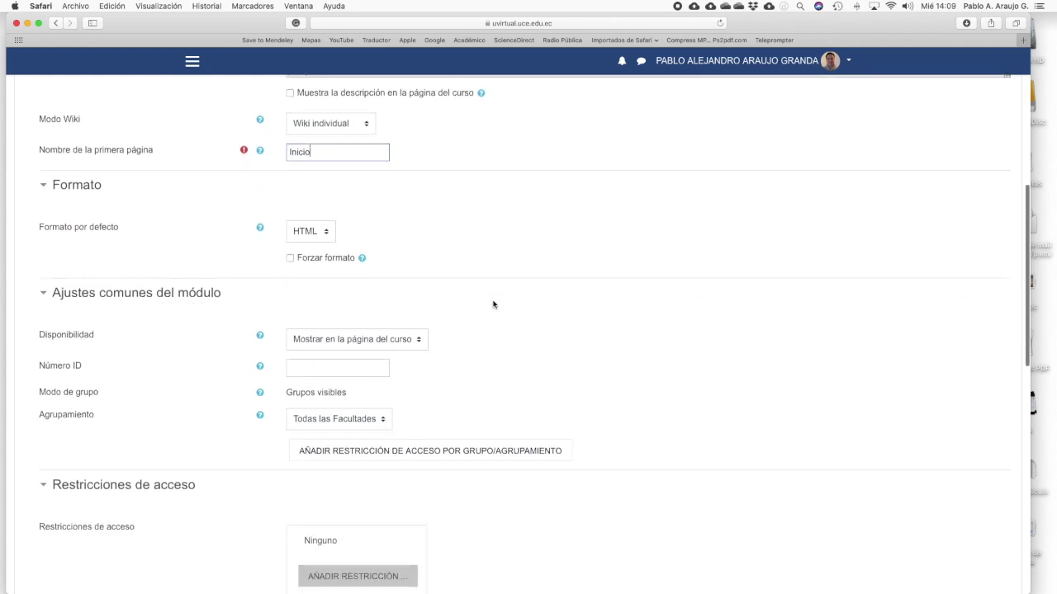
scroll(470, 389, down, 3)
scroll(469, 390, down, 2)
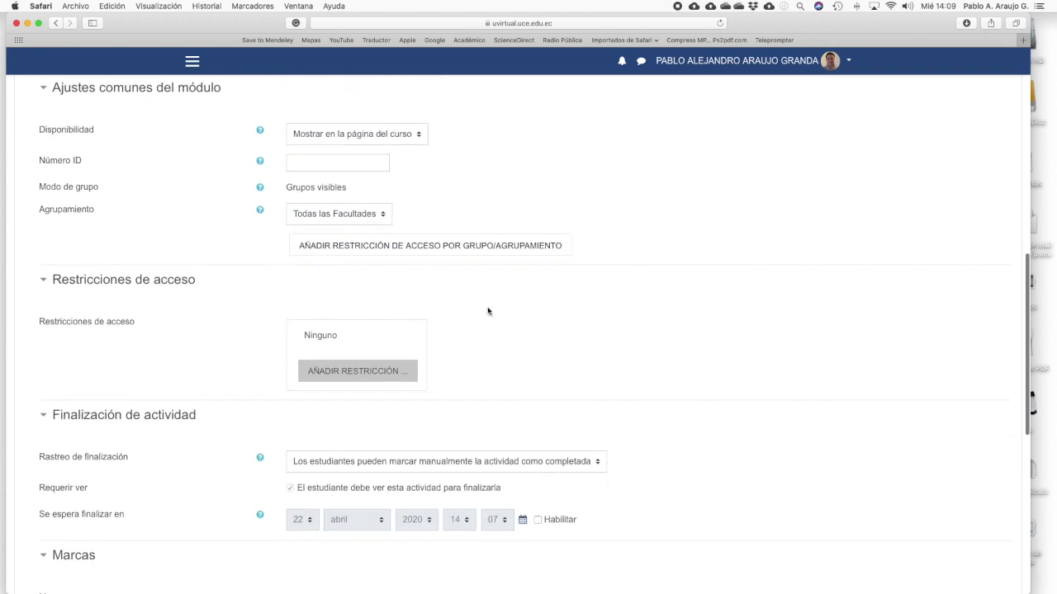
scroll(488, 311, down, 6)
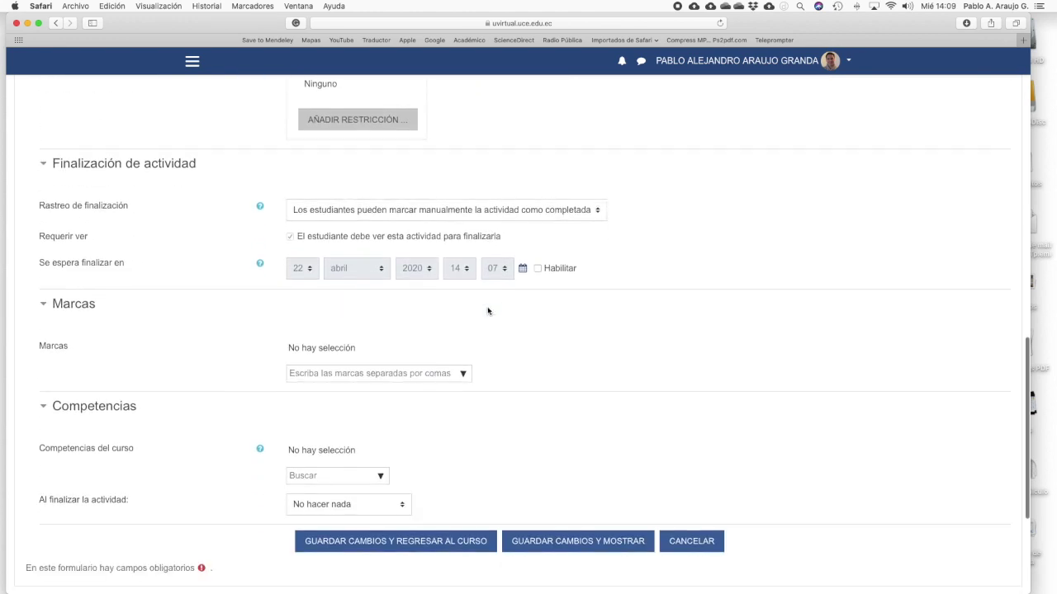
click(497, 215)
click(493, 224)
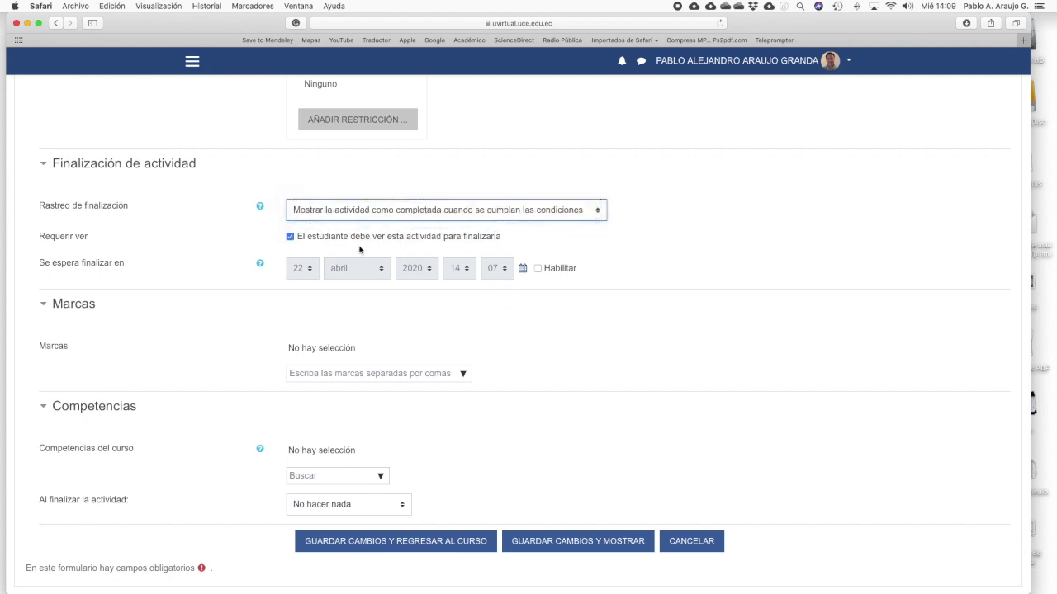
scroll(530, 357, down, 1)
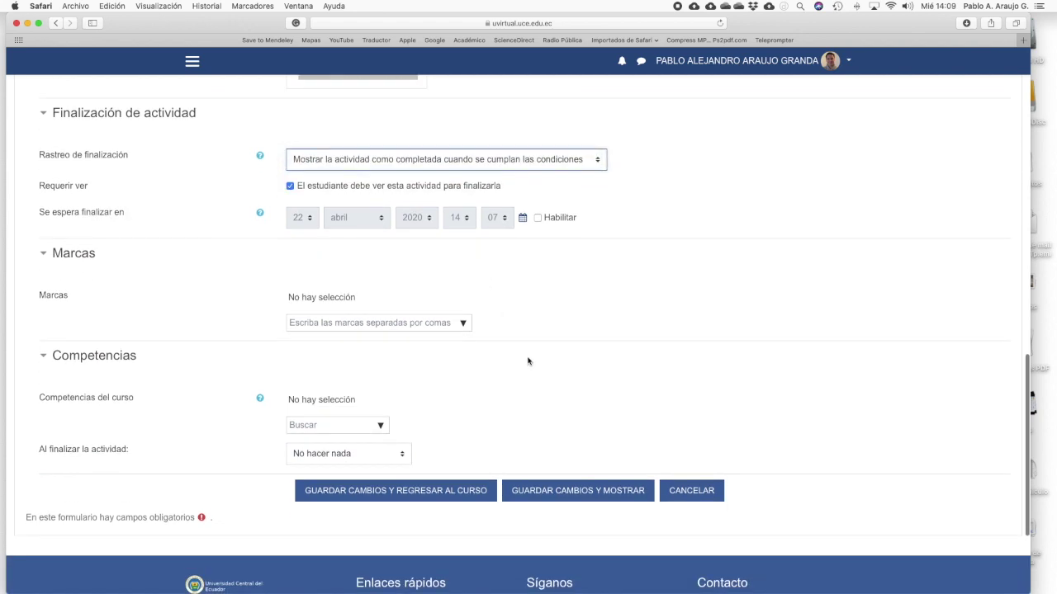
click(422, 493)
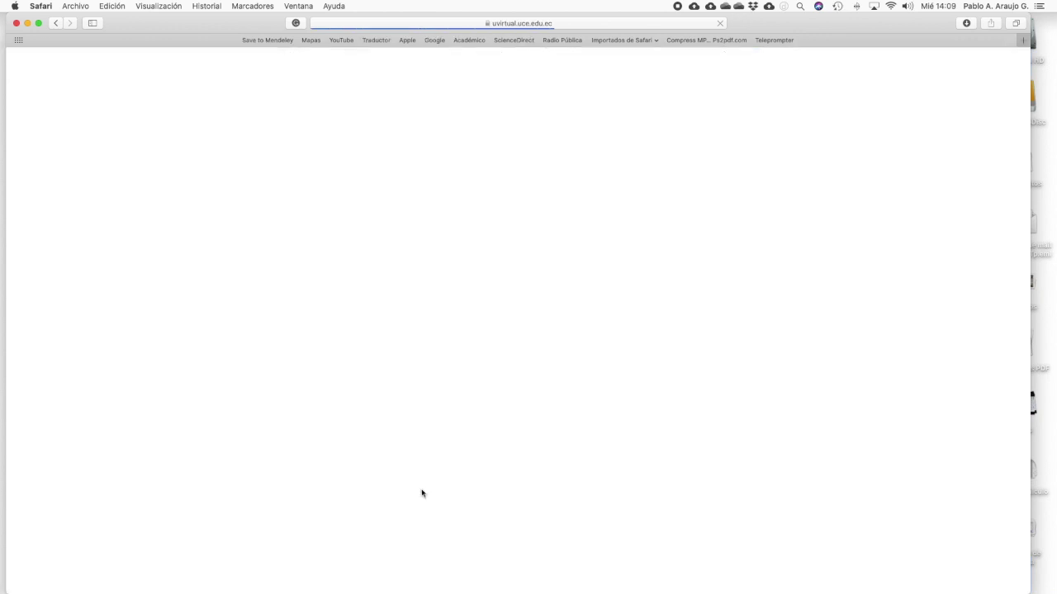
Open Wiki individual from the course page and create its Inicio page for the group Todos los participantes.
scroll(255, 385, down, 15)
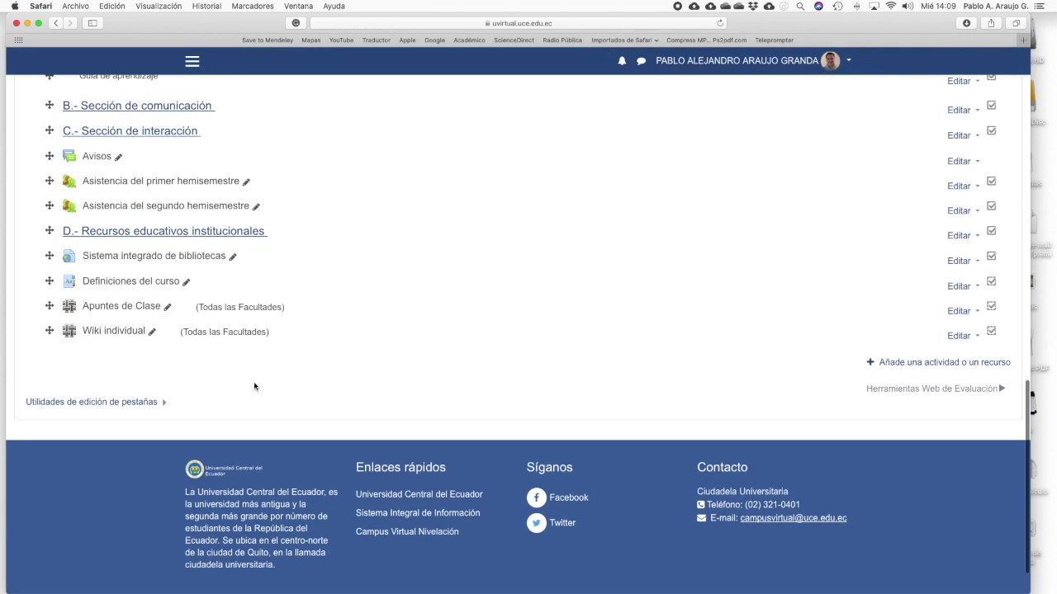
click(118, 335)
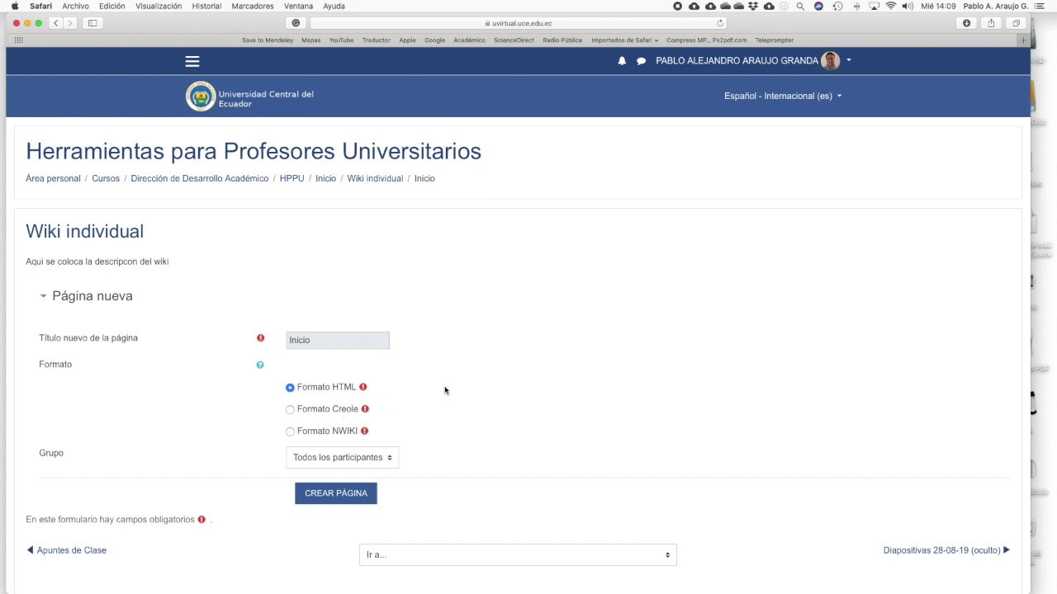
scroll(445, 391, down, 2)
click(388, 401)
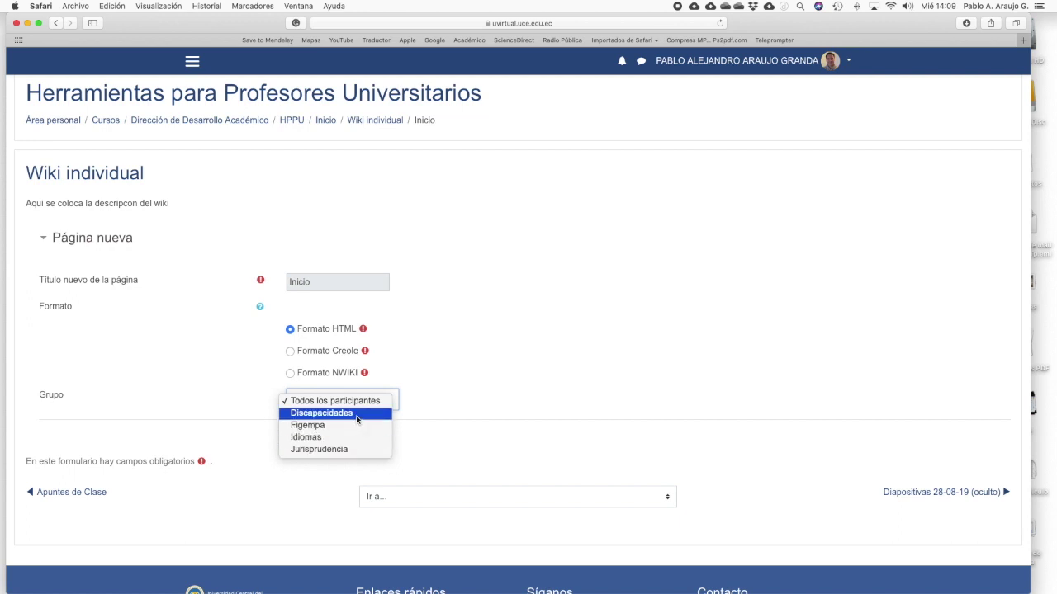
click(359, 402)
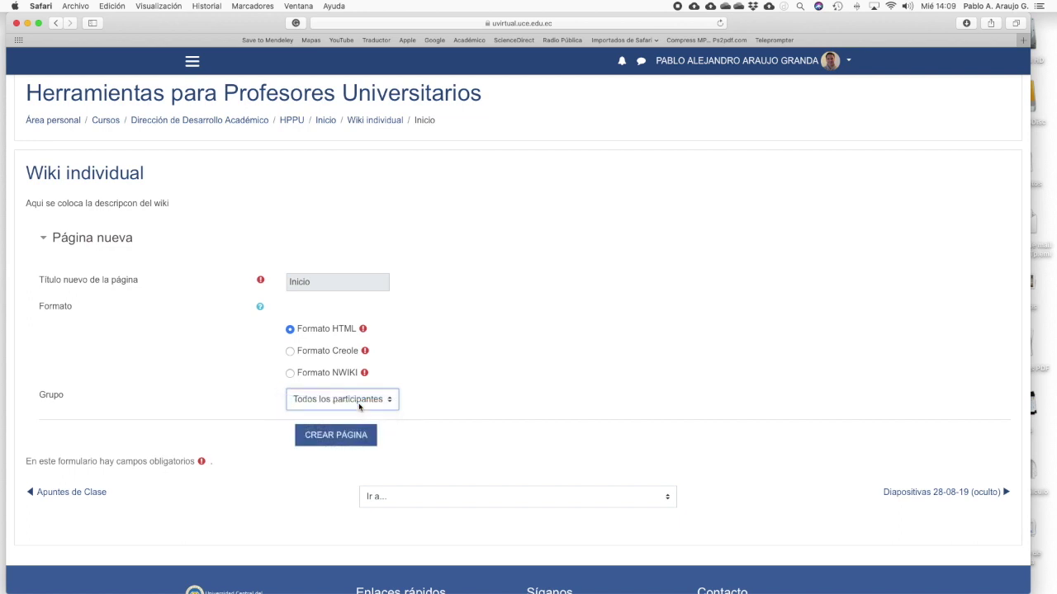
click(361, 405)
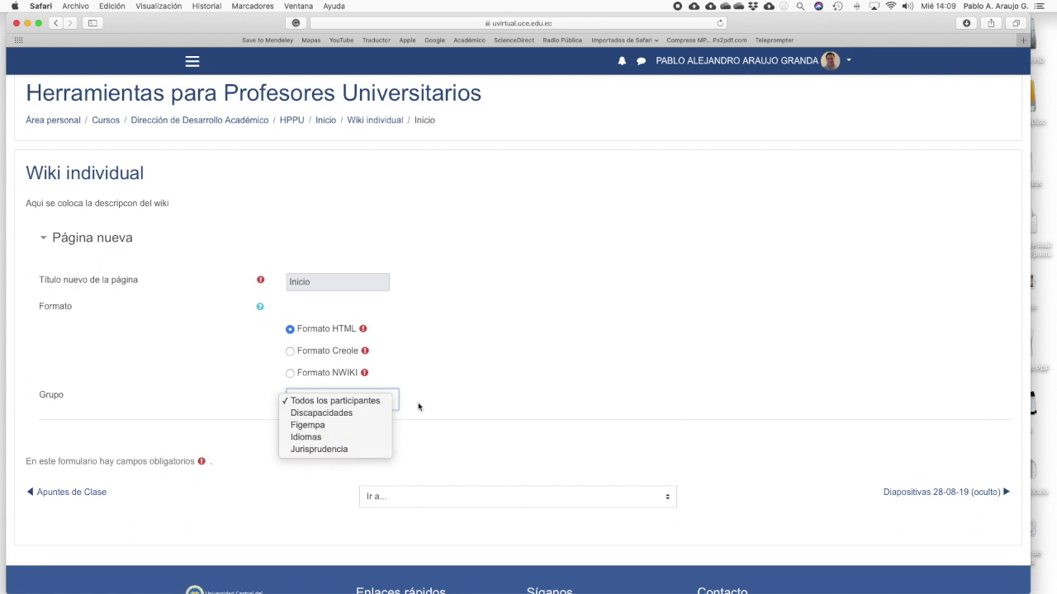
click(445, 412)
click(364, 437)
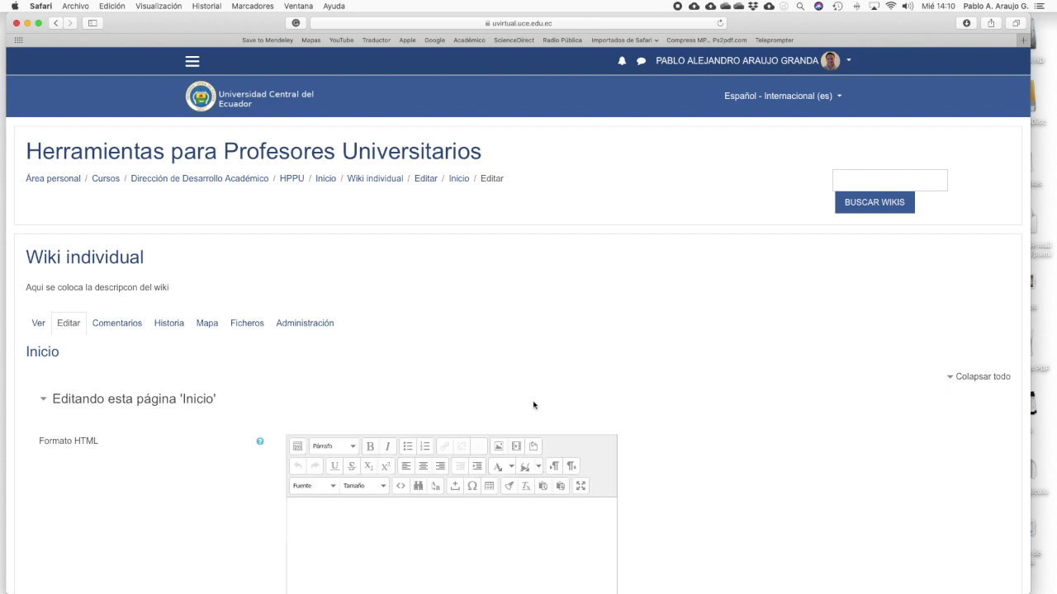
Write "Primer pagina WIKI" followed by the teacher's name as the Inicio page content and save the page.
scroll(392, 506, down, 2)
click(366, 438)
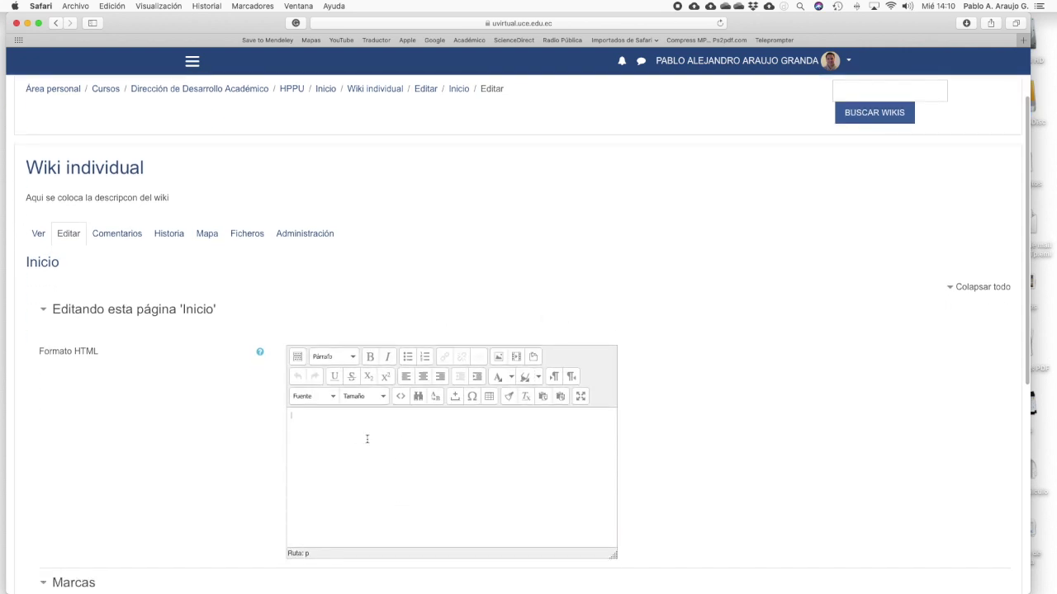
text(Primer aspag)
key(BackSpace)
key(BackSpace)
key(BackSpace)
key(BackSpace)
key(BackSpace)
key(BackSpace)
key(BackSpace)
key(BackSpace)
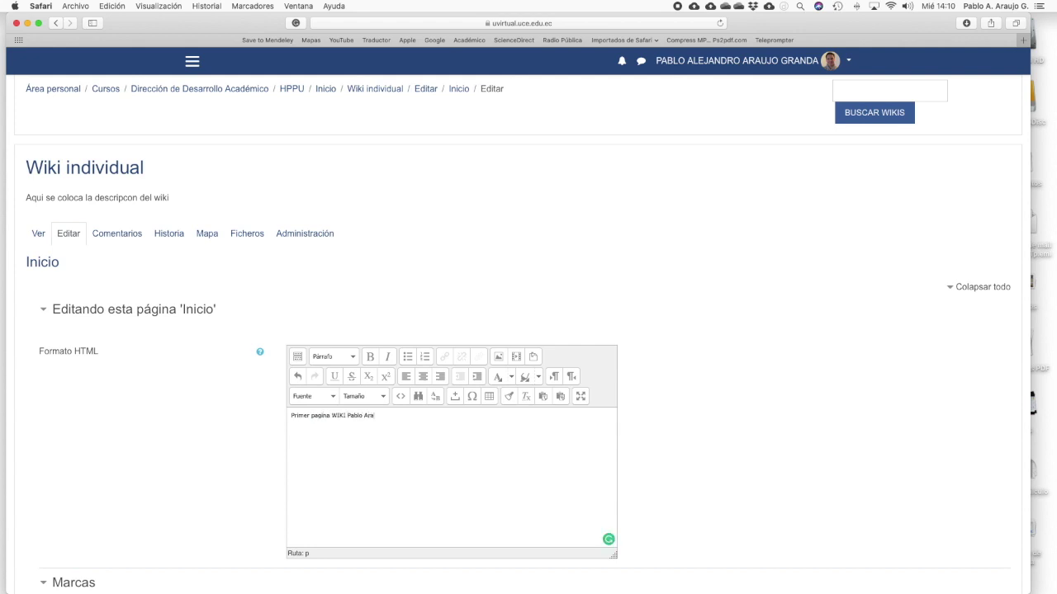
scroll(325, 355, down, 8)
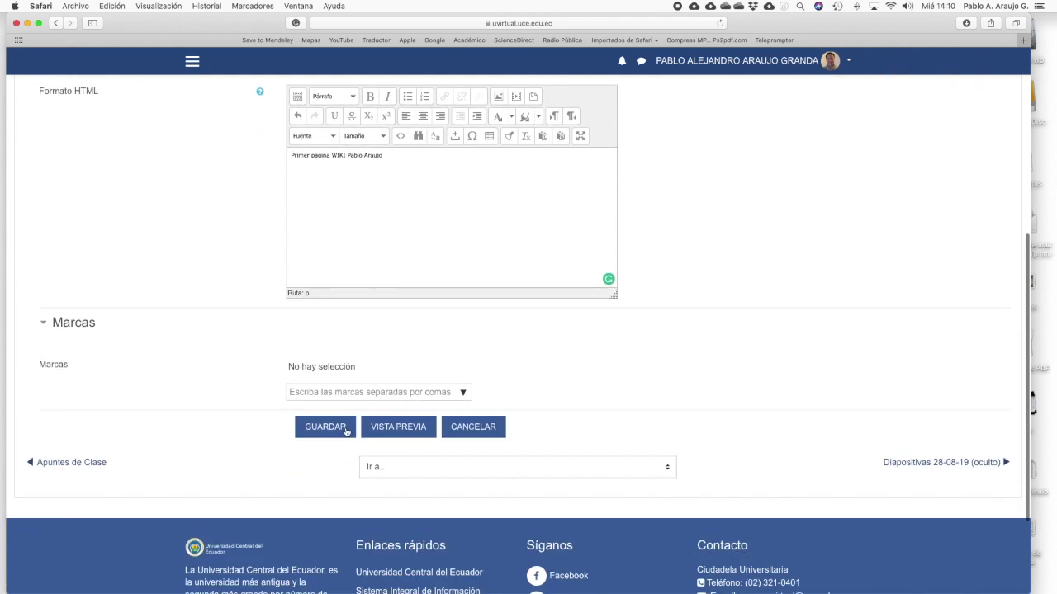
scroll(363, 347, up, 4)
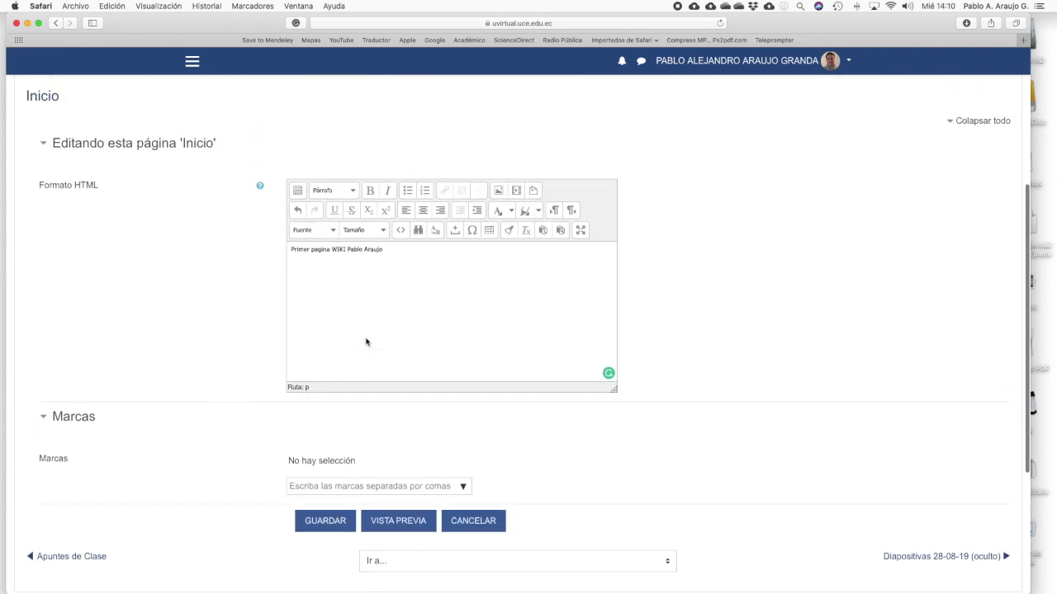
click(325, 518)
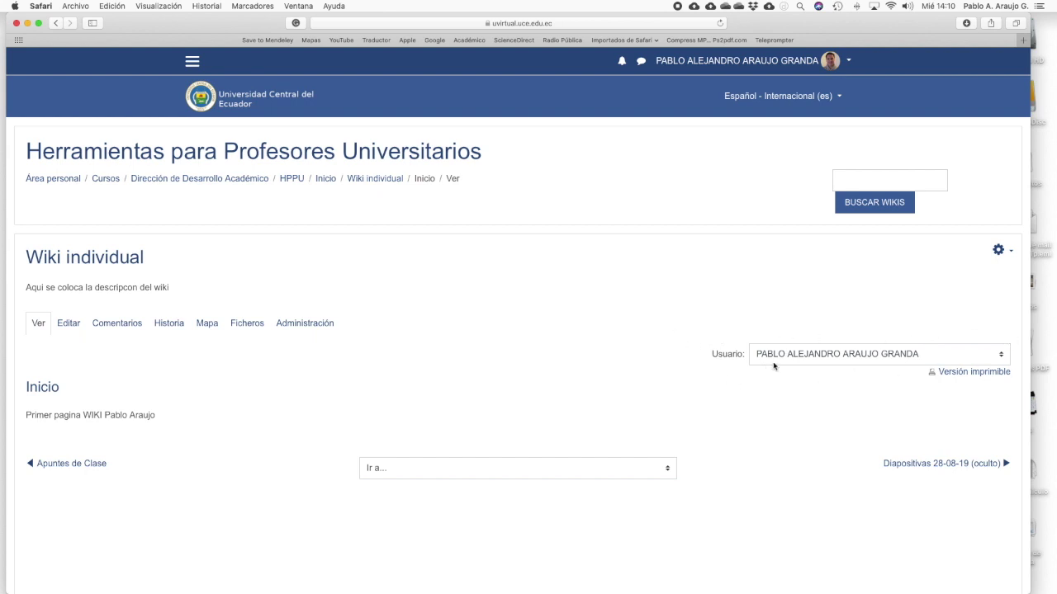
Switch the wiki to a participant from the Jurisprudencia group and create that participant's Inicio page.
click(972, 361)
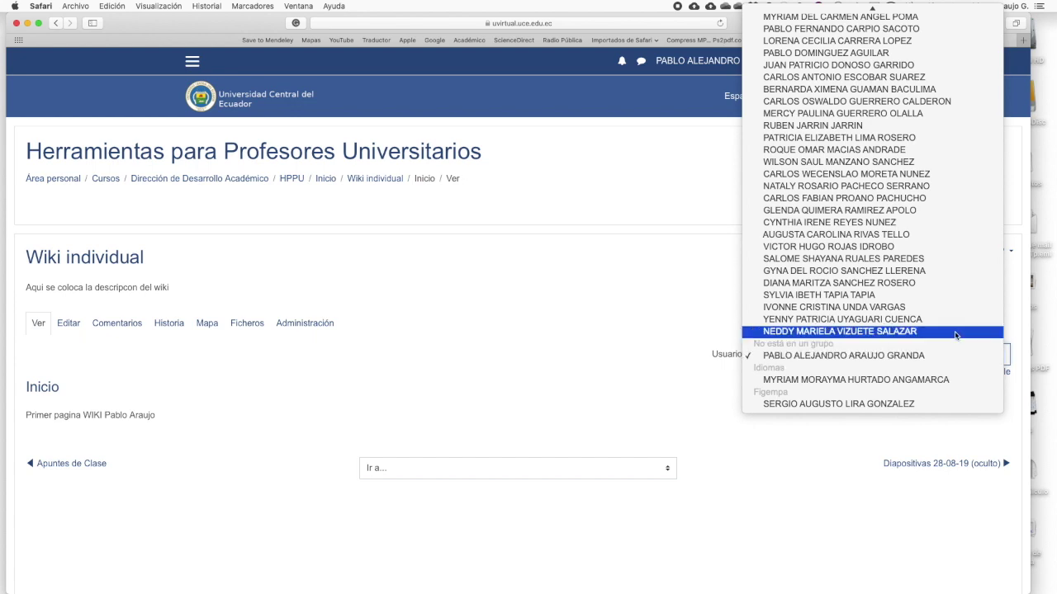
scroll(961, 334, up, 5)
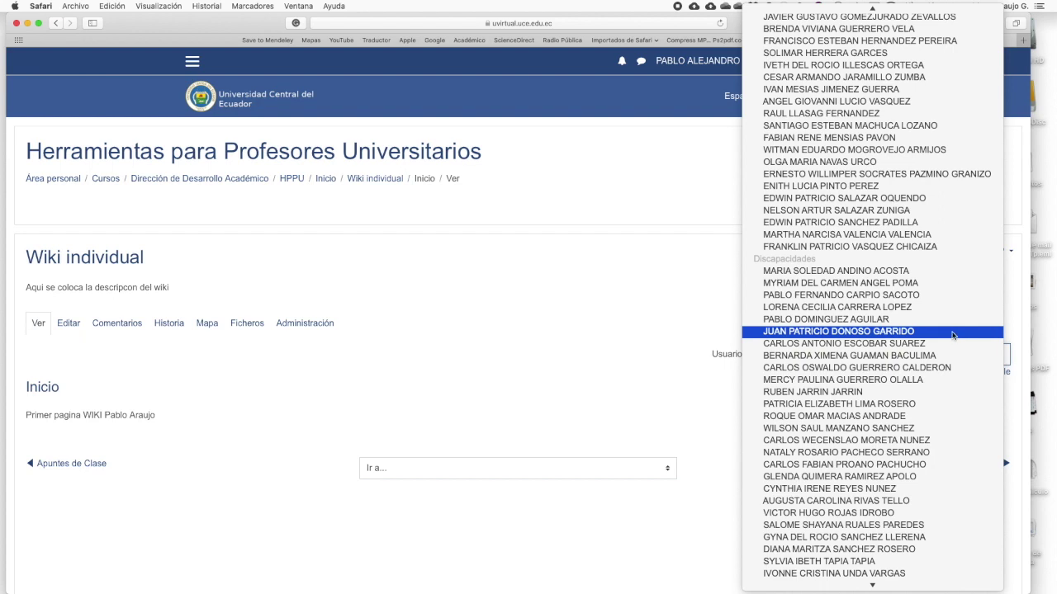
scroll(954, 334, up, 5)
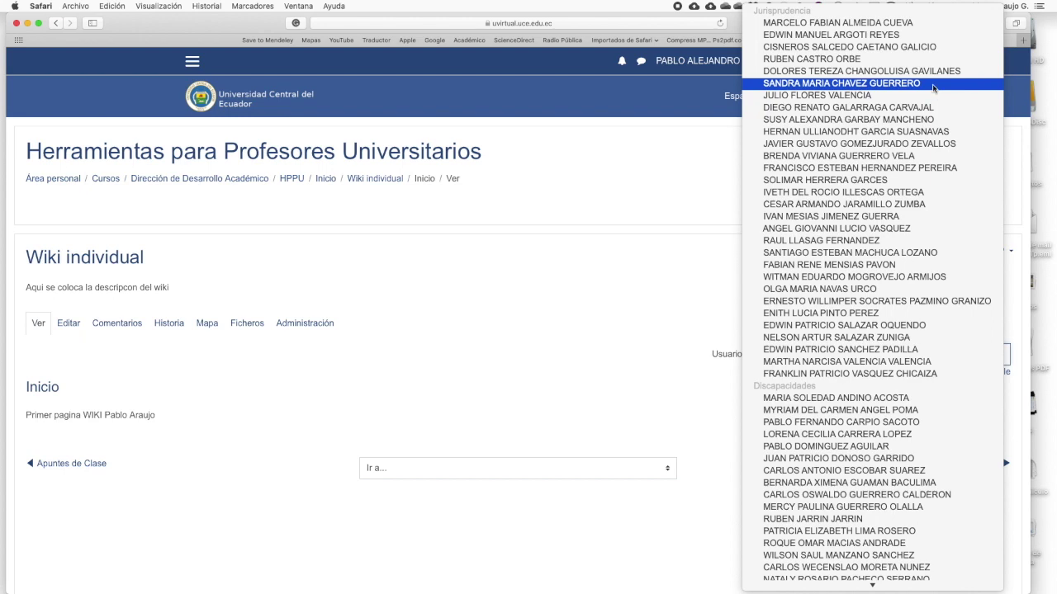
click(933, 88)
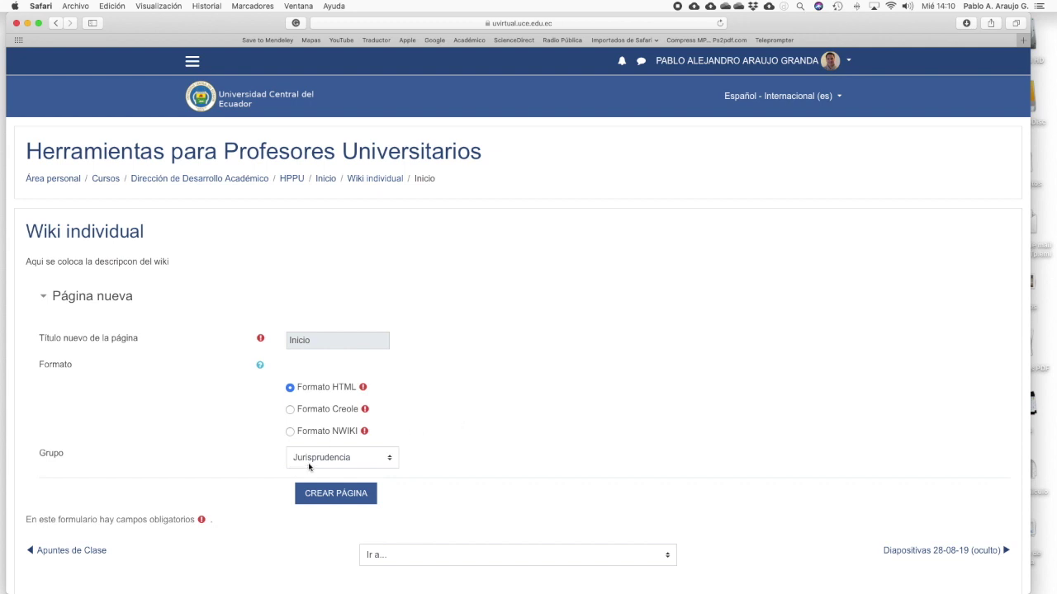
click(337, 498)
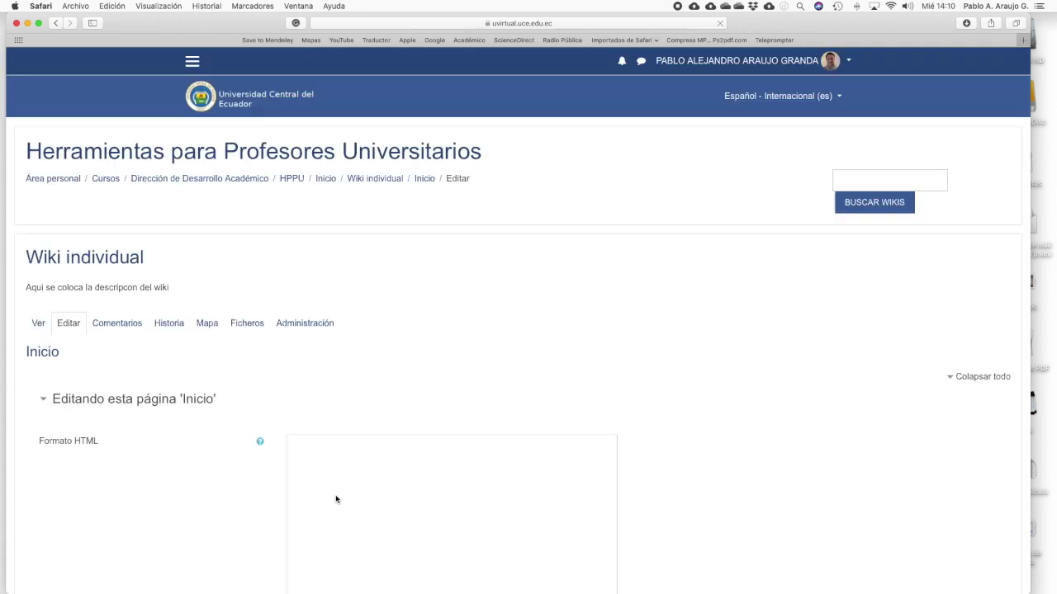
Write "Pagina del Usurio XYZ" as the participant's Inicio page content and save the page.
scroll(340, 491, down, 2)
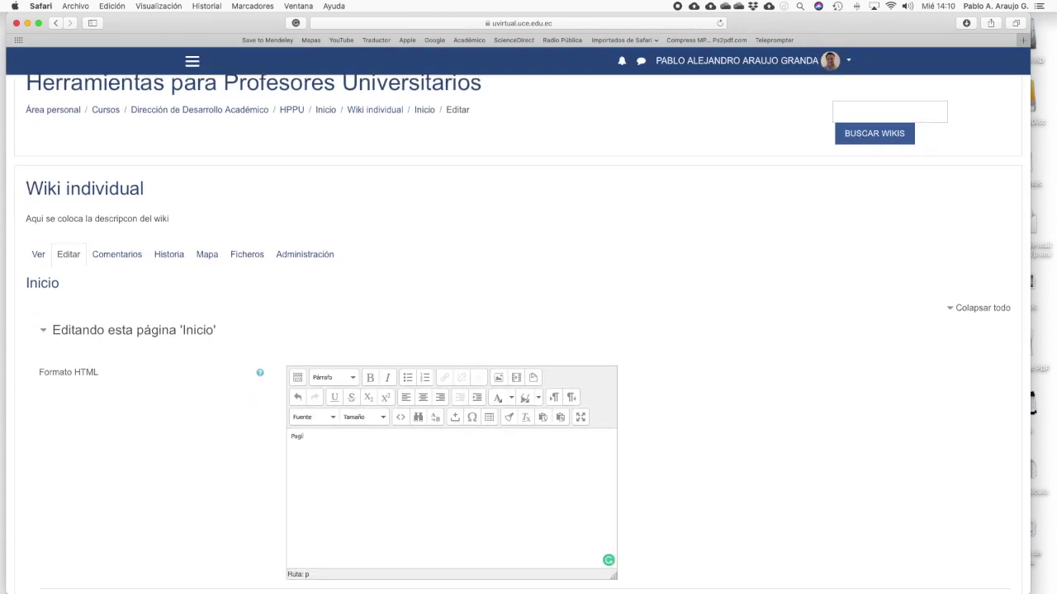
text(Pagina del Usurio XYZ)
scroll(517, 335, down, 5)
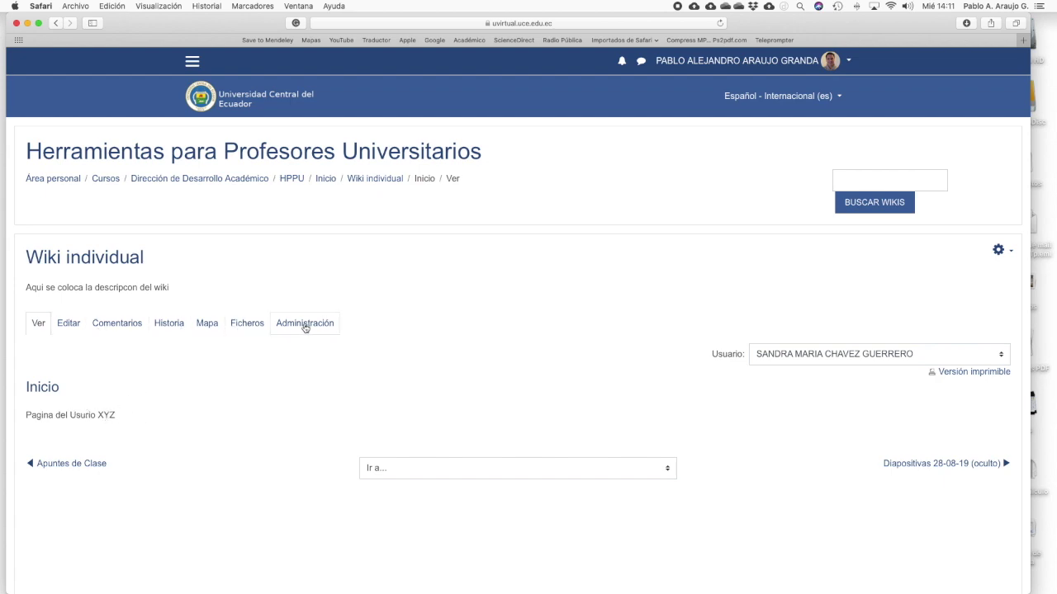
View the teacher's page in Wiki individual, then return to the page of the Jurisprudencia participant who already has content.
click(807, 356)
scroll(826, 454, down, 10)
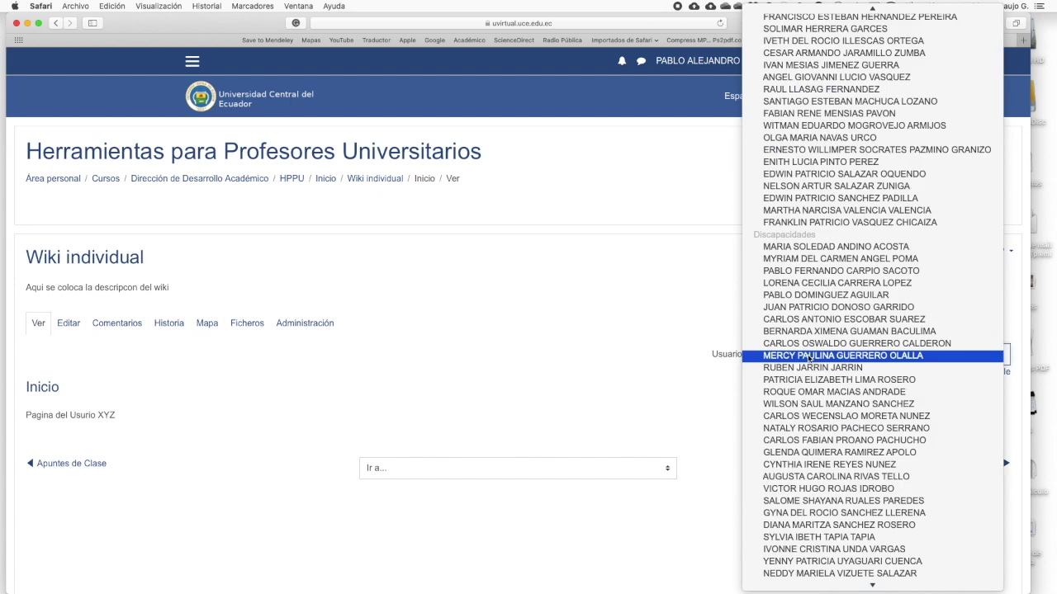
click(854, 534)
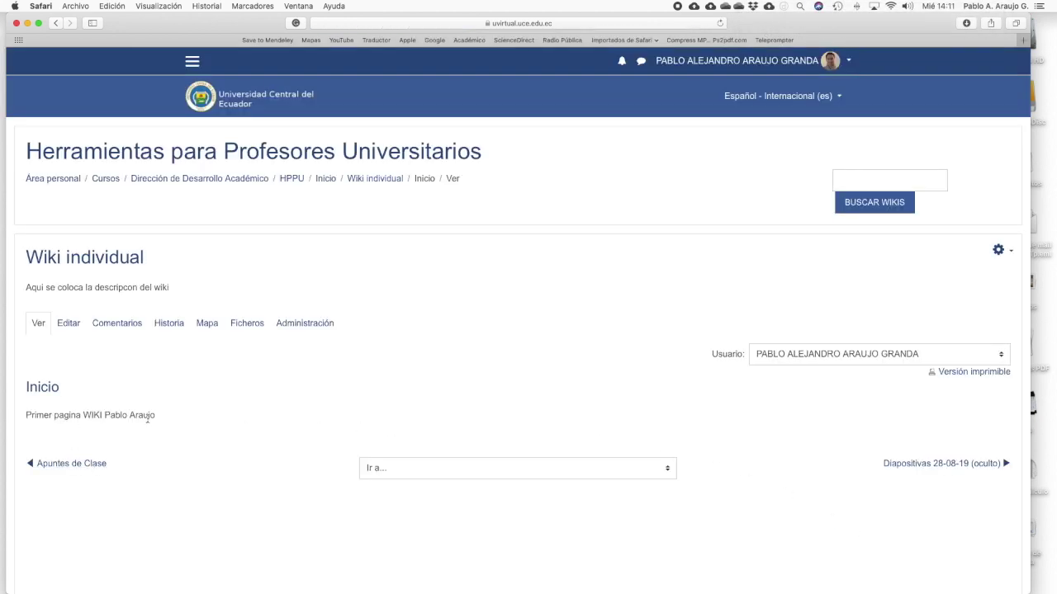
click(841, 360)
scroll(841, 360, up, 10)
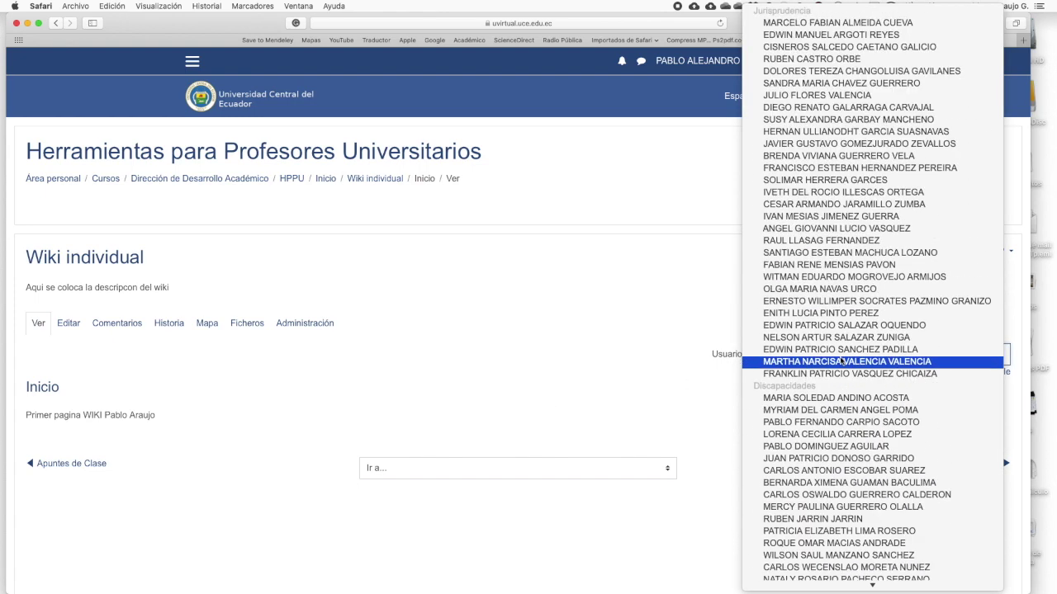
click(776, 84)
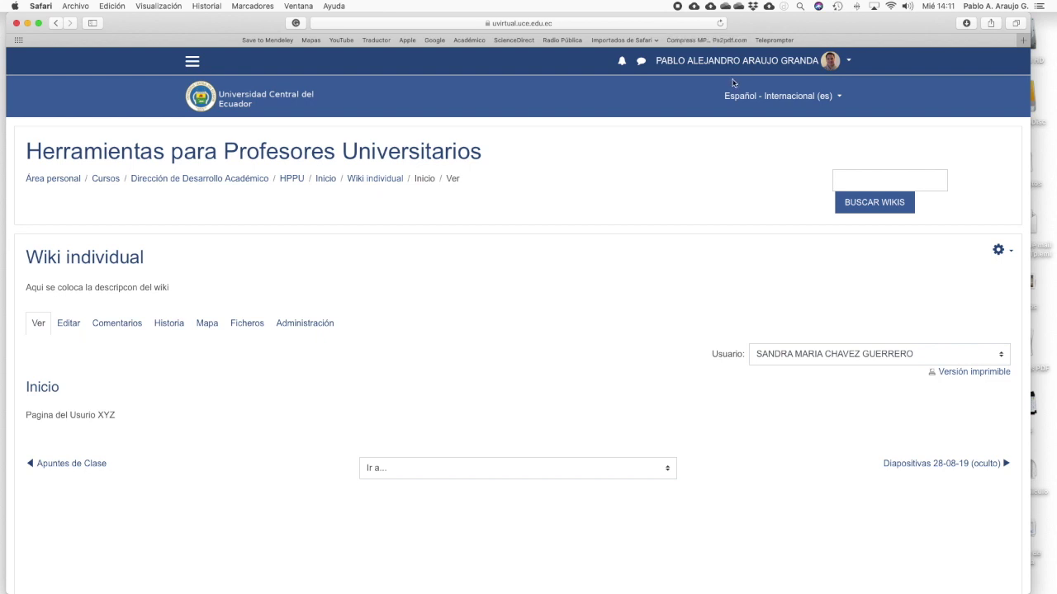
Go to the course's group management from the participants page and open the member assignment for the Figempa group.
click(193, 61)
click(98, 129)
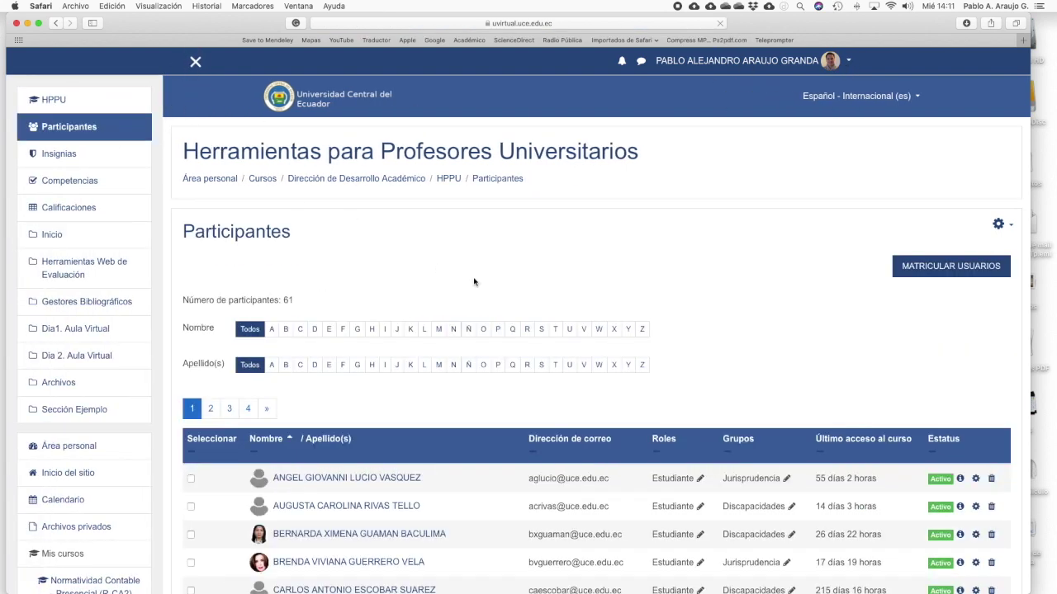
click(999, 227)
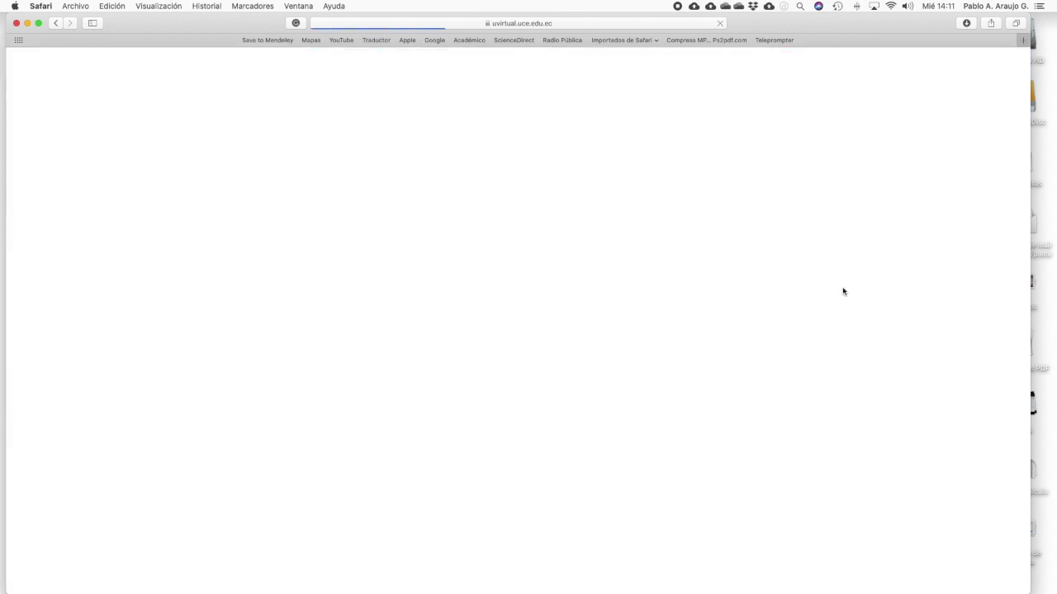
scroll(368, 303, down, 2)
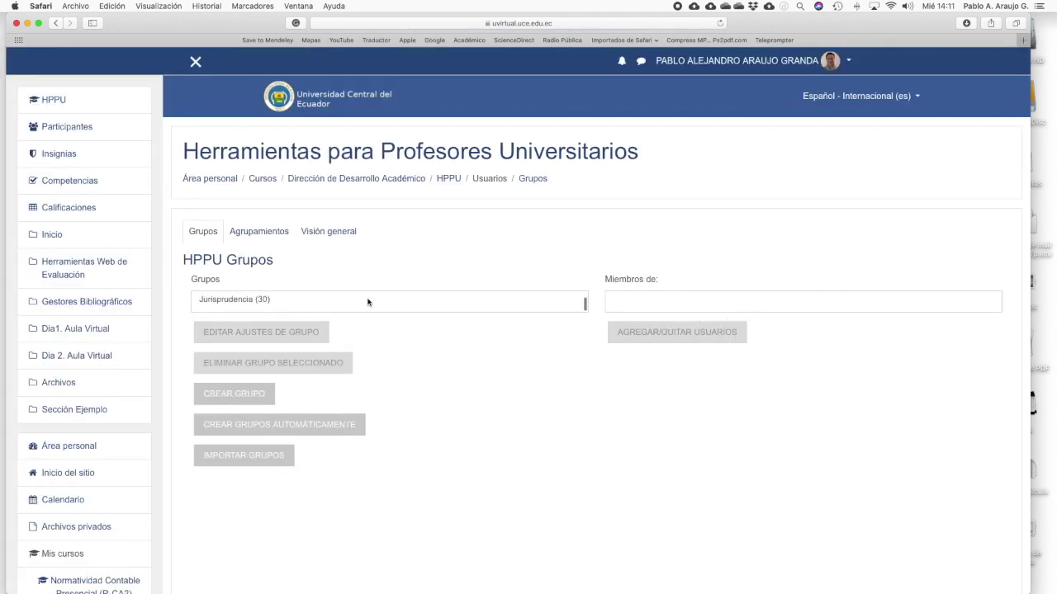
scroll(337, 309, down, 3)
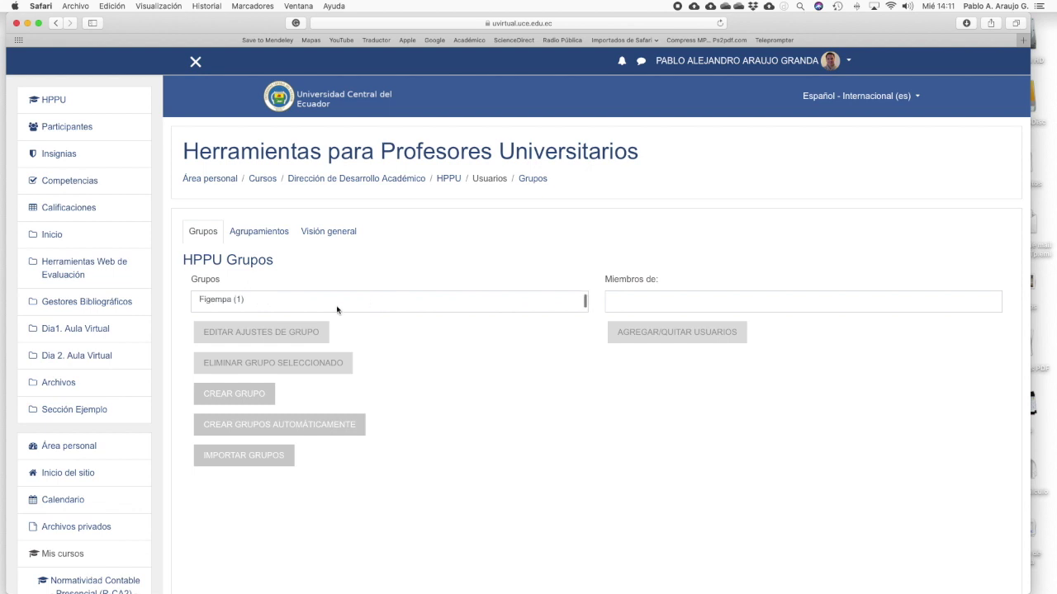
click(265, 301)
click(674, 332)
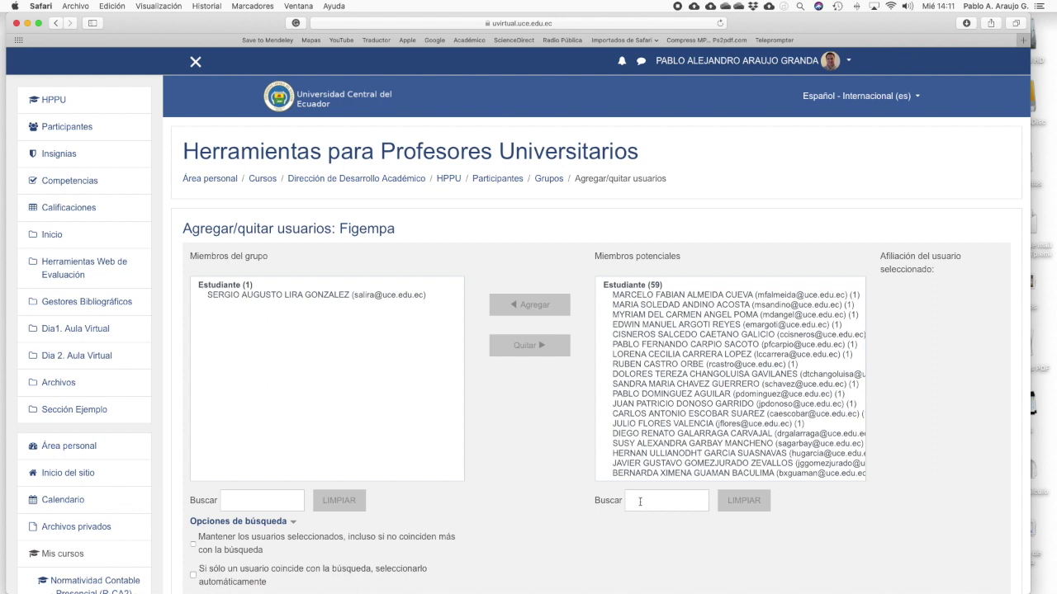
Search the potential members for the teacher's surname, add the teacher to the Figempa group and return to the groups list.
click(640, 501)
text(arauj)
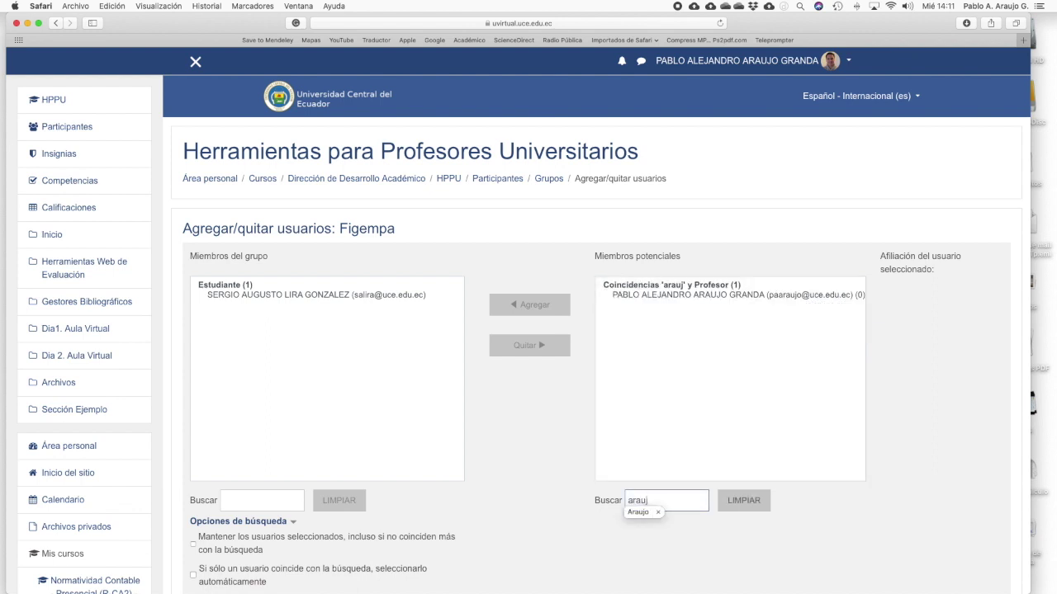
click(637, 512)
click(701, 295)
click(506, 303)
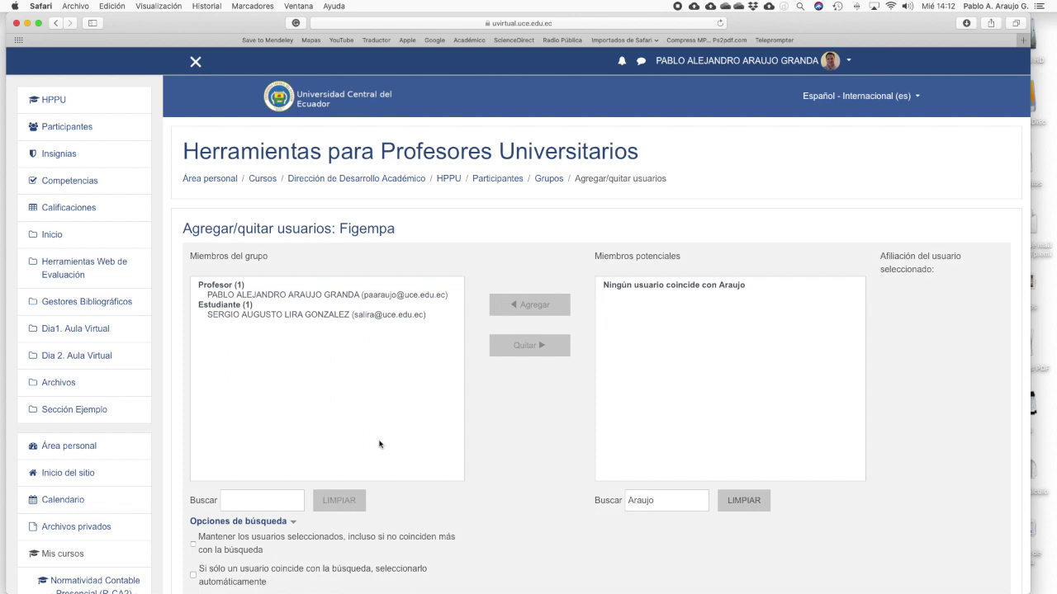
scroll(377, 443, down, 3)
click(292, 506)
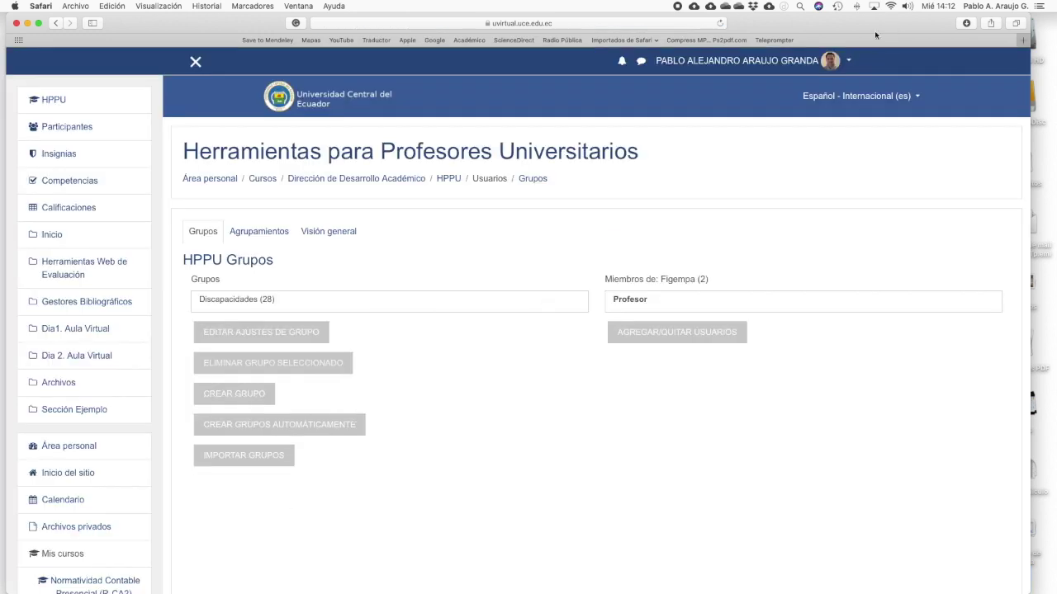
Switch the current course role to Estudiante.
click(849, 62)
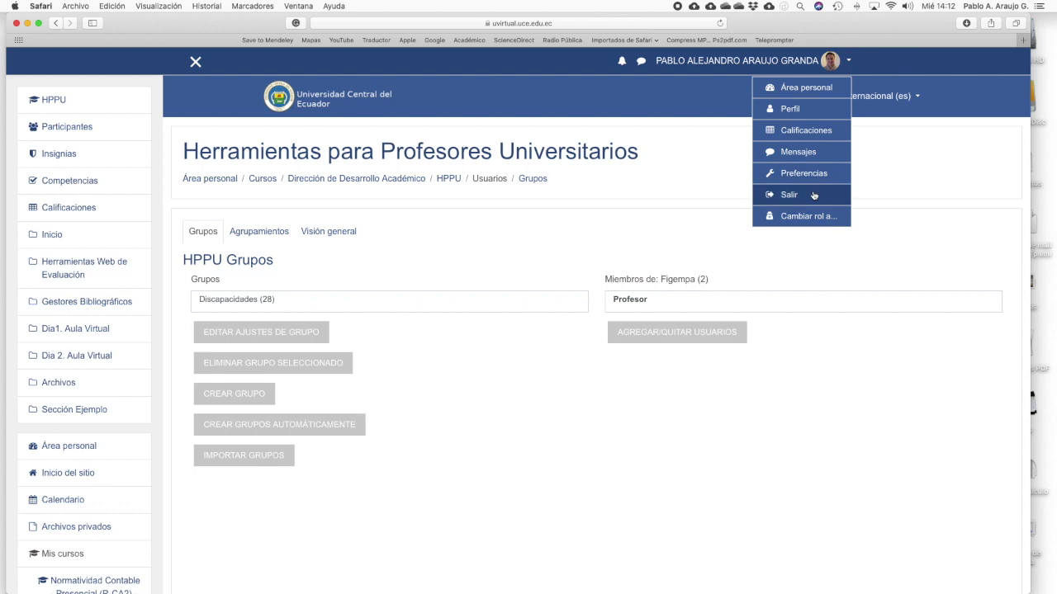
click(809, 216)
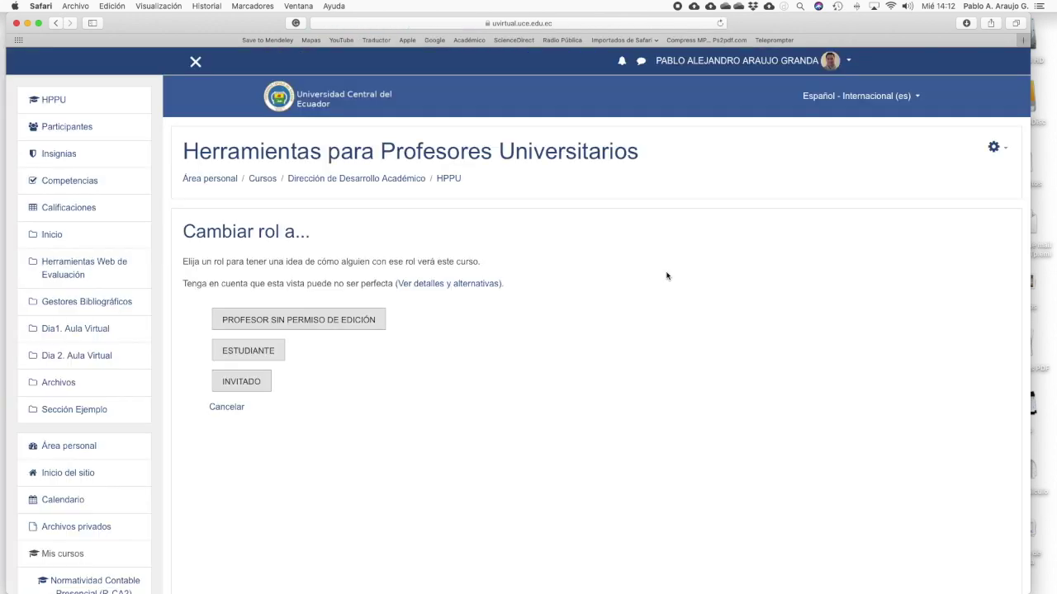
click(255, 354)
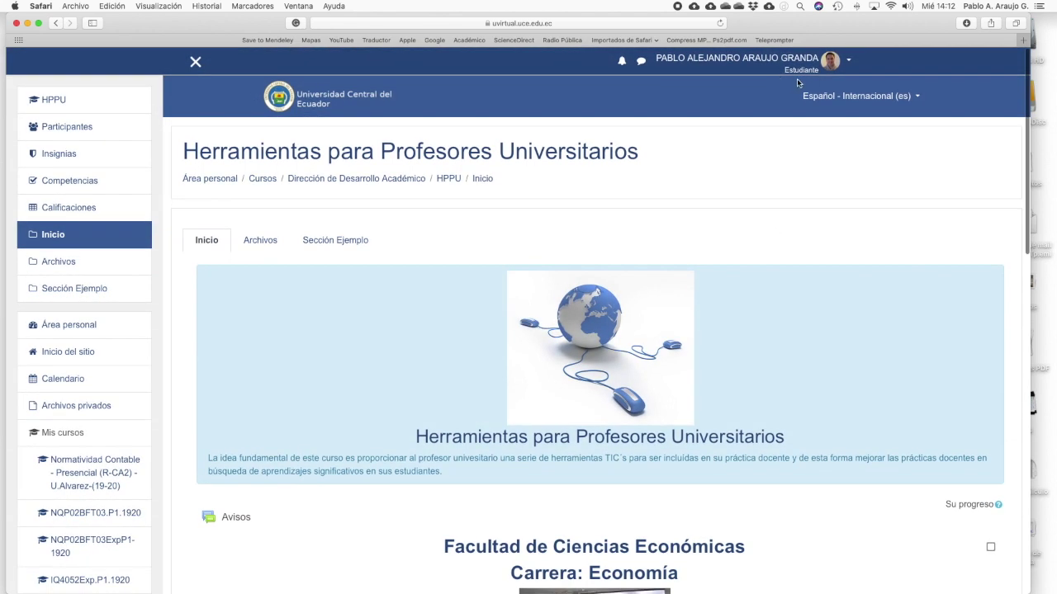
Open the Apuntes de Clase wiki, view its Inicio page and check the visible groups, keeping Figempa selected.
scroll(678, 181, down, 15)
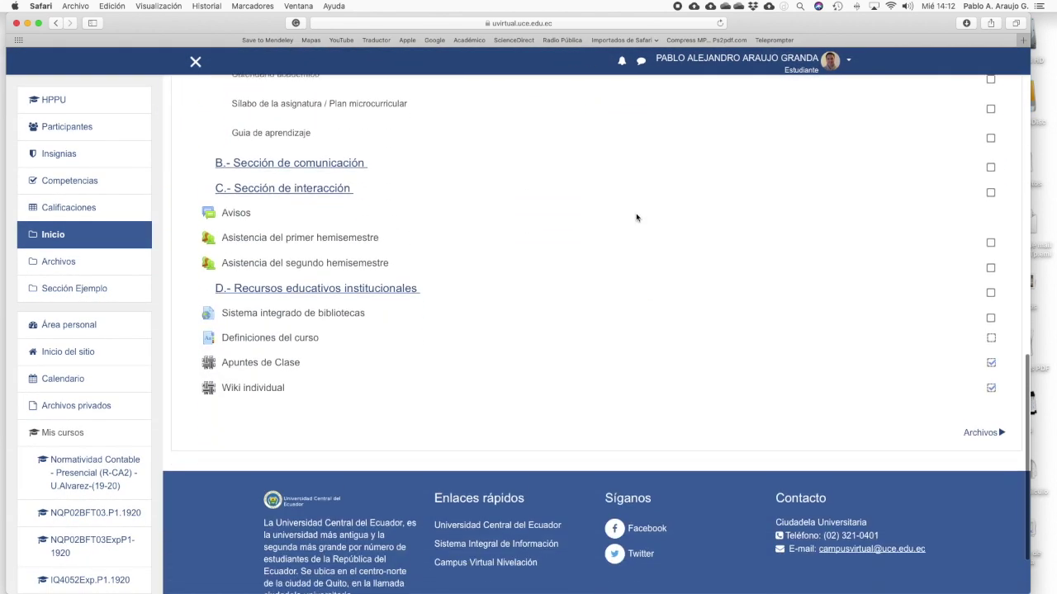
click(272, 293)
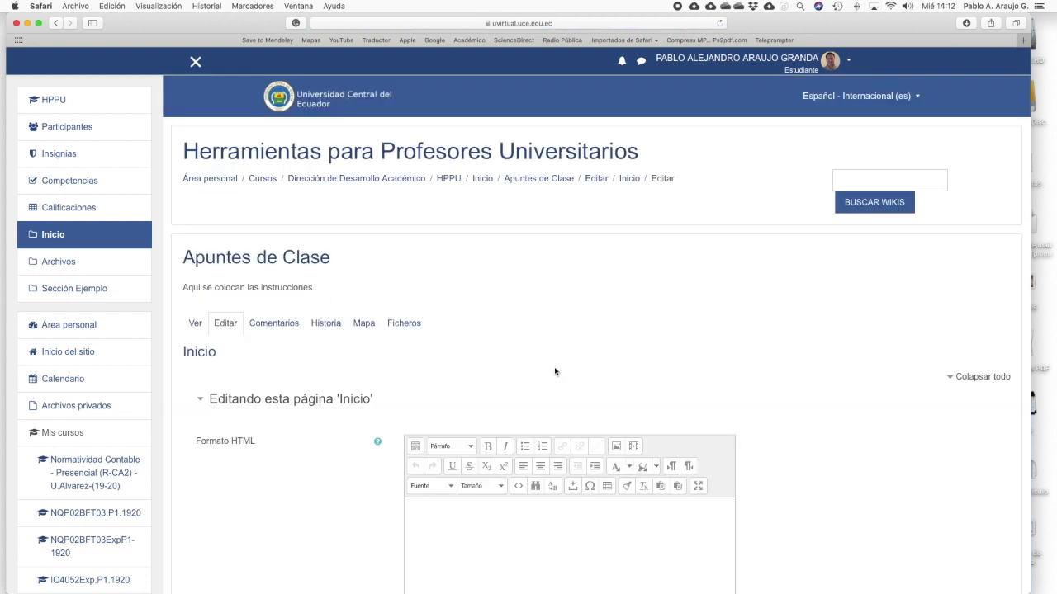
click(198, 209)
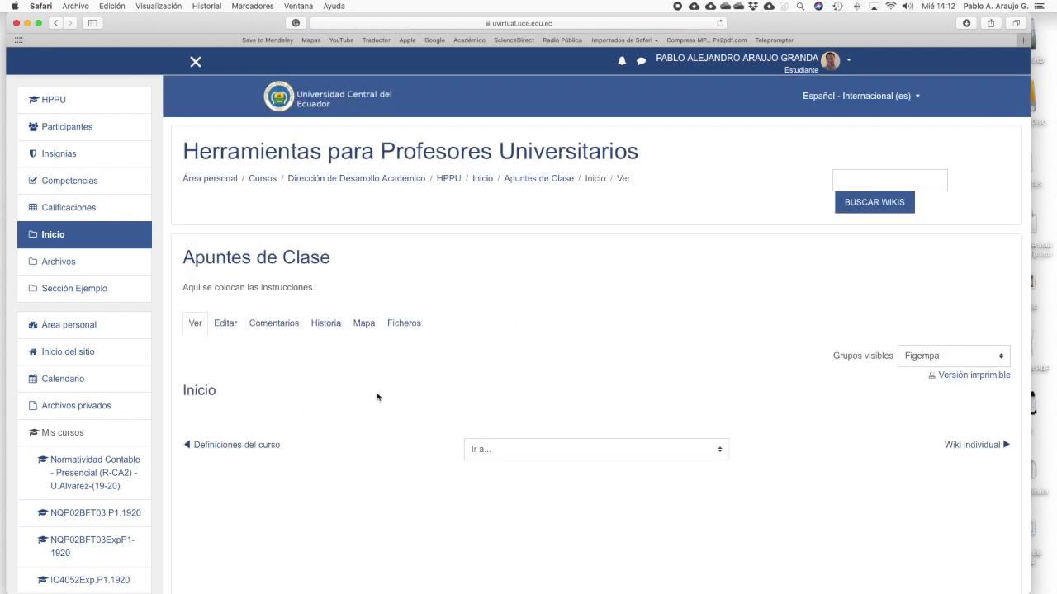
click(997, 356)
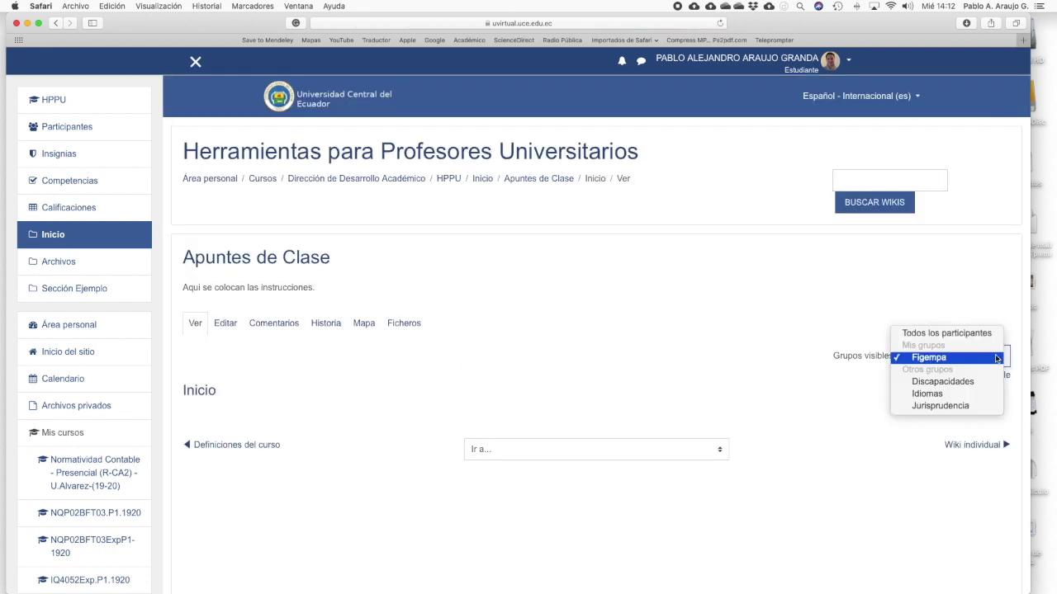
click(997, 358)
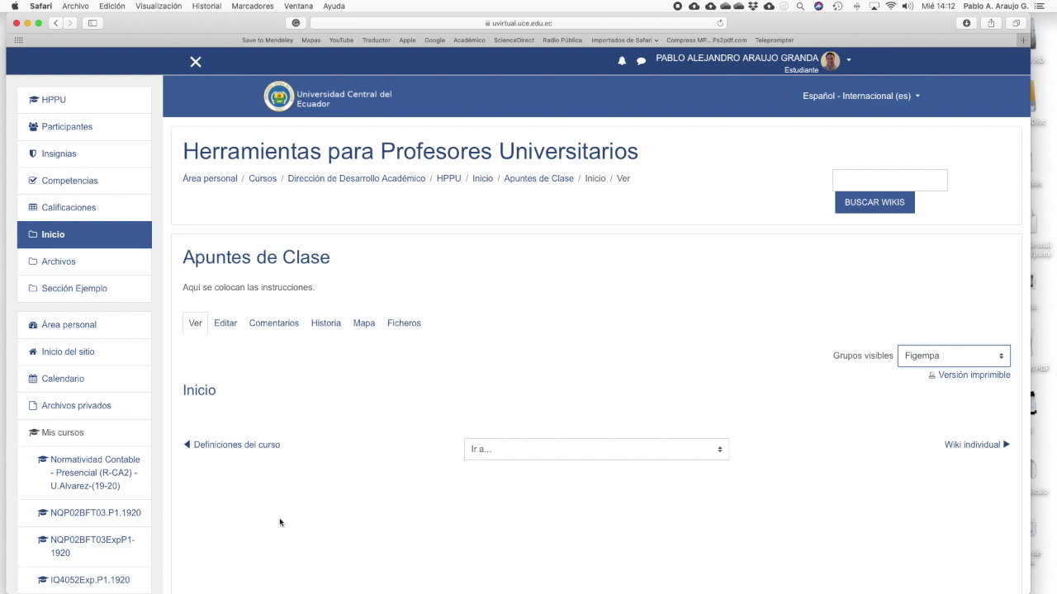
Edit the Inicio page of Apuntes de Clase with the text "Edito pagina del Wiki" and save it.
click(228, 324)
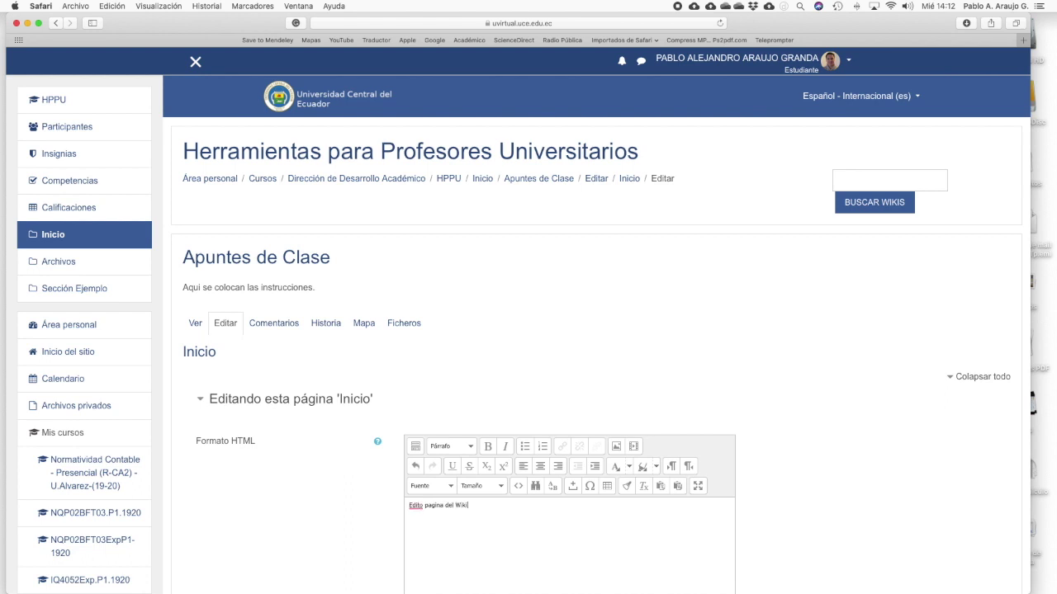
scroll(446, 495, down, 5)
click(450, 535)
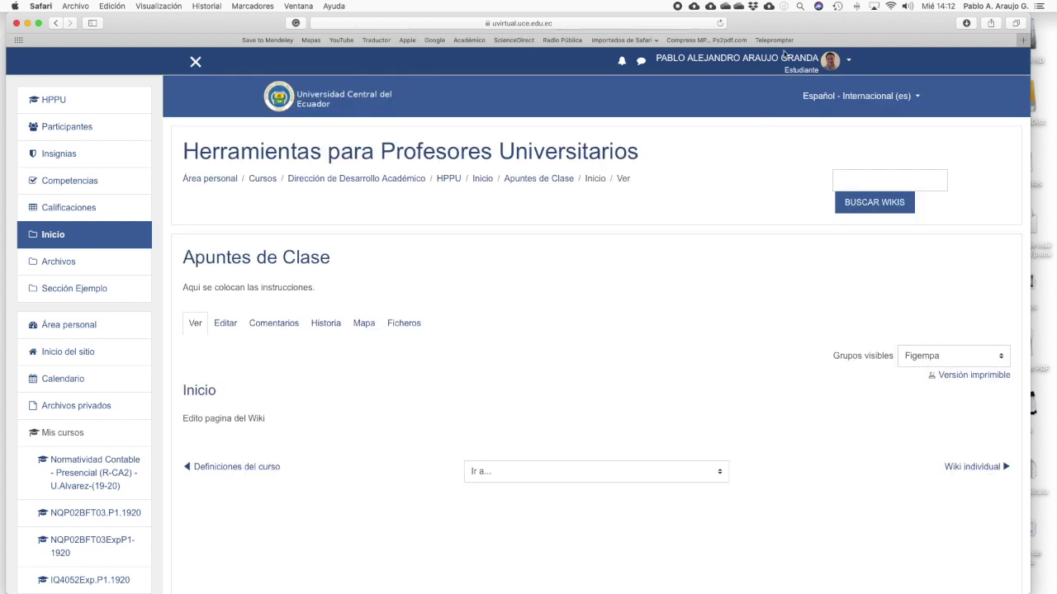
Examine the version history of the Inicio page in Apuntes de Clase.
click(325, 324)
scroll(586, 384, down, 2)
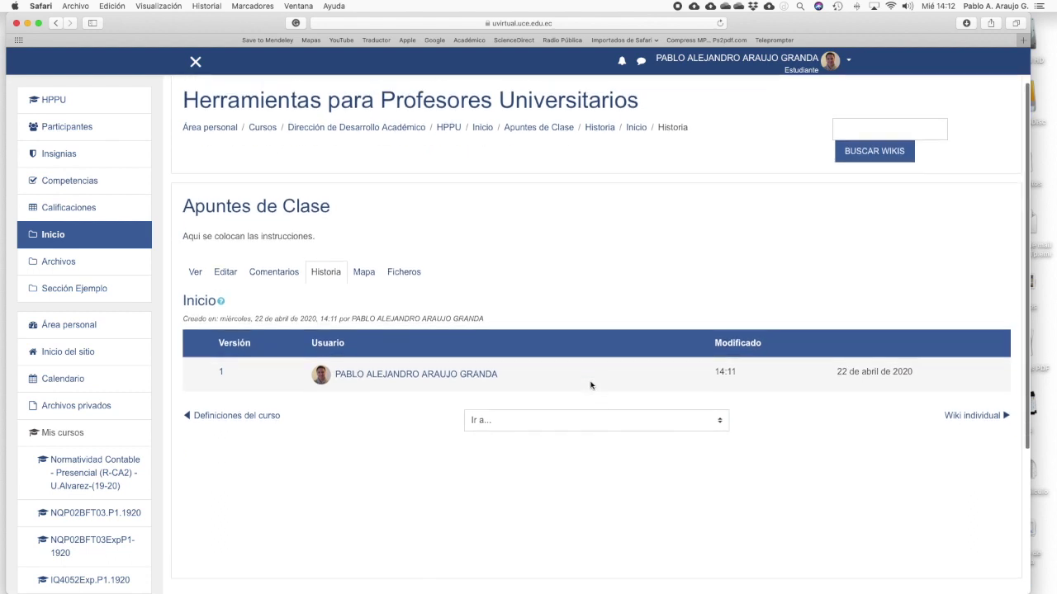
scroll(589, 384, up, 2)
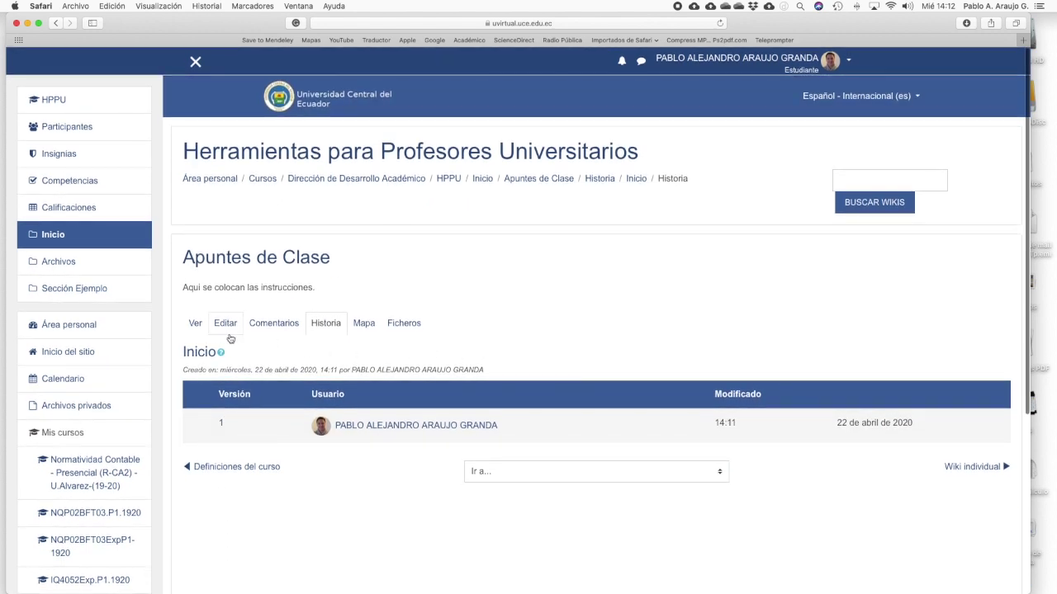
Return to the course's Inicio section and open the Wiki individual activity.
click(484, 180)
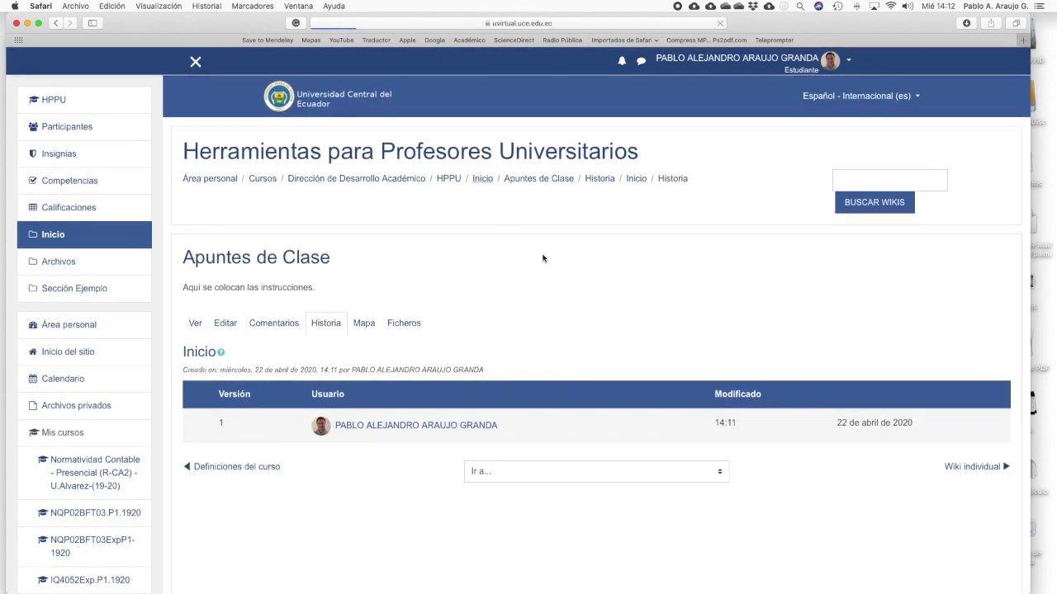
scroll(540, 258, down, 5)
scroll(537, 262, down, 15)
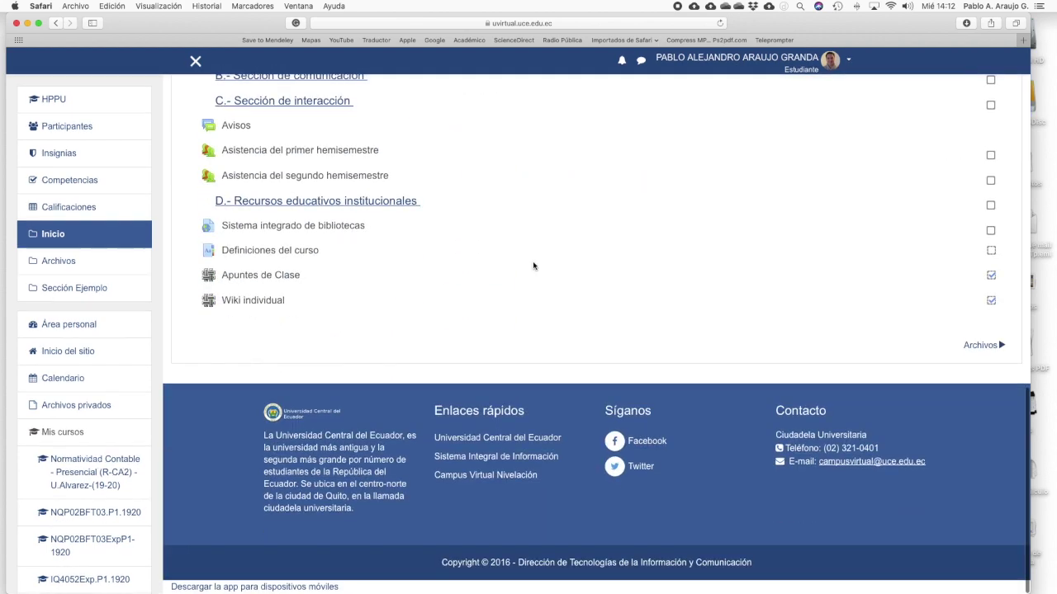
click(247, 302)
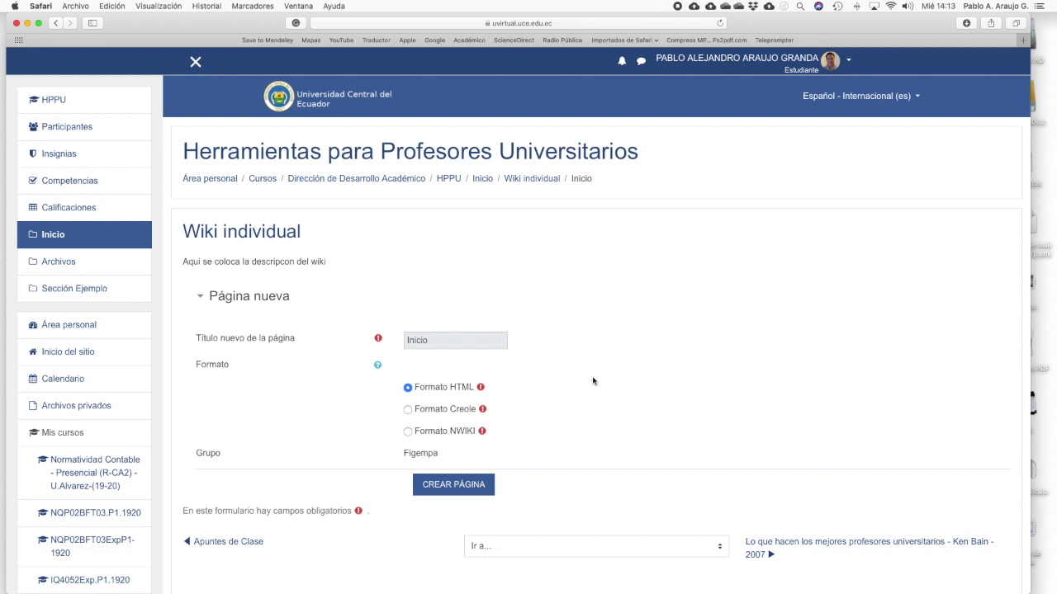
Create the HTML Inicio page for the Figempa group, write "Pagina", the teacher's name and "Wiki individual", and save it.
scroll(592, 381, down, 2)
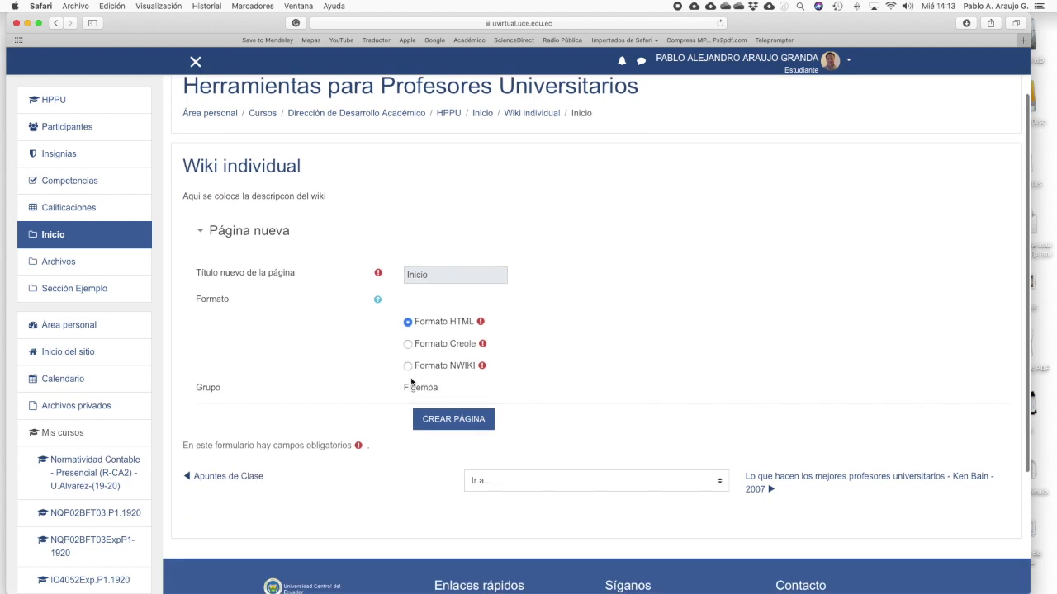
click(467, 421)
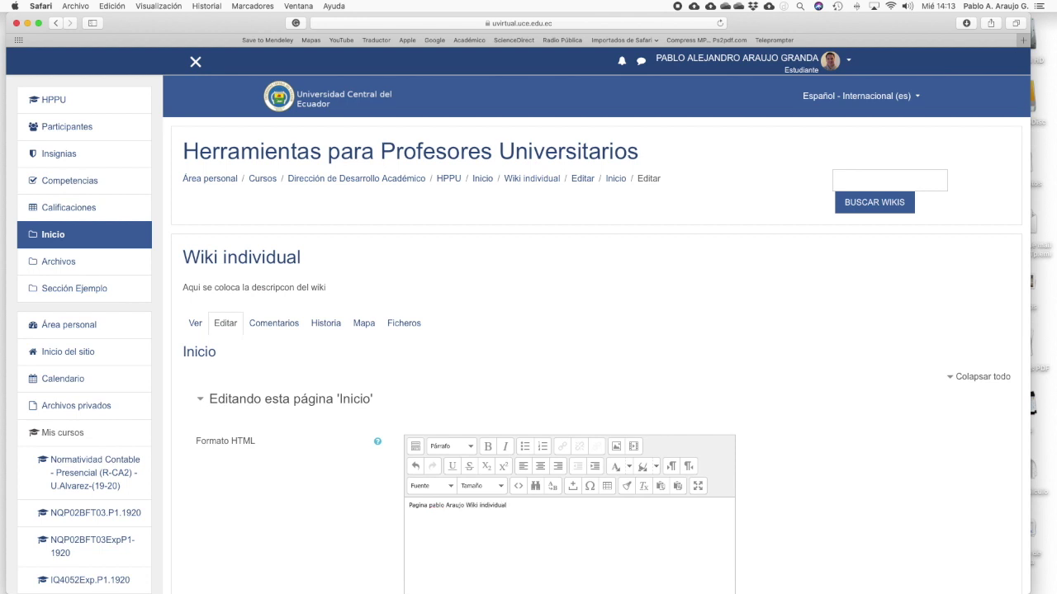
scroll(578, 330, down, 5)
click(420, 505)
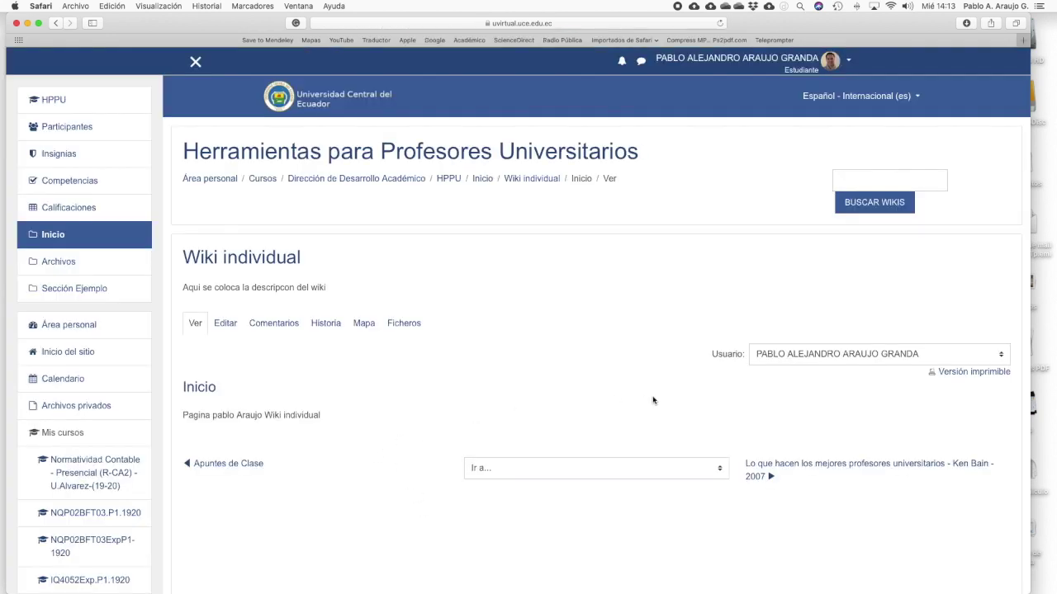
Browse the wiki's user list and view the Inicio page of the Jurisprudencia participant edited earlier.
click(822, 355)
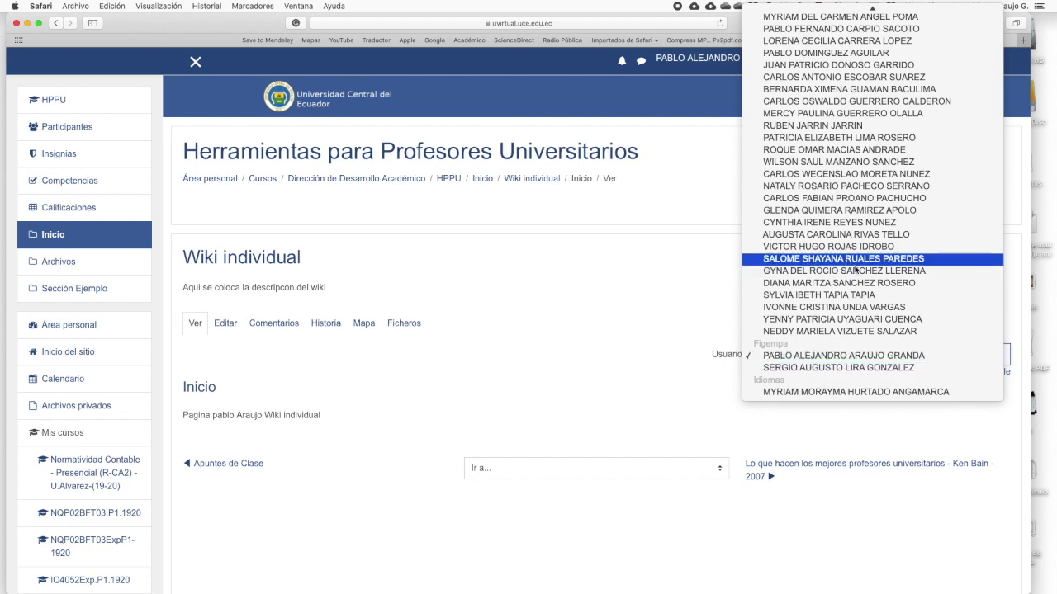
scroll(858, 266, up, 10)
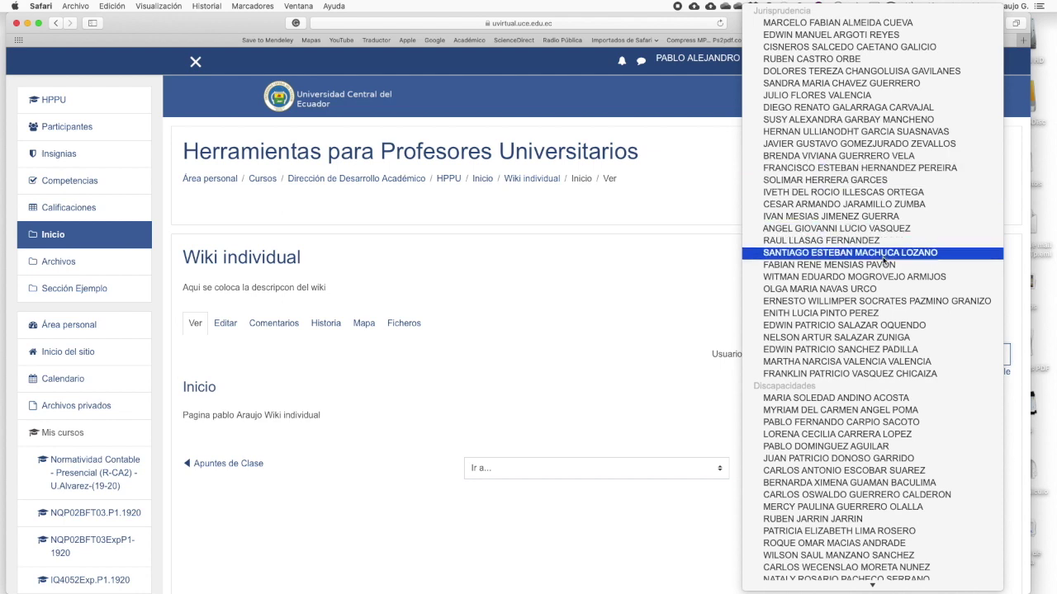
click(897, 84)
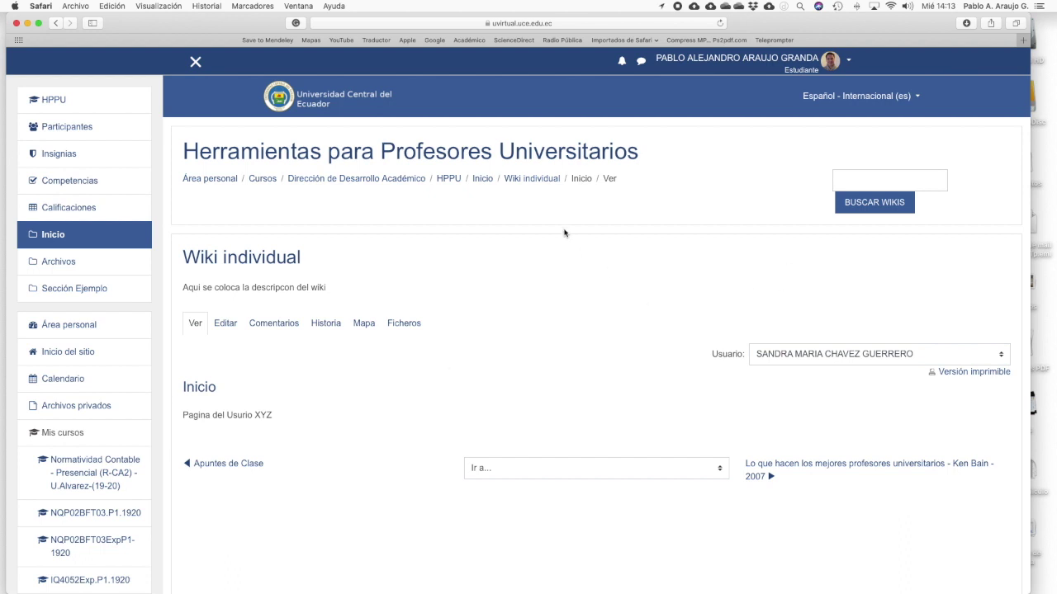
Return to the course's Inicio section and review the Apuntes de Clase and Wiki individual activities as a student.
click(482, 181)
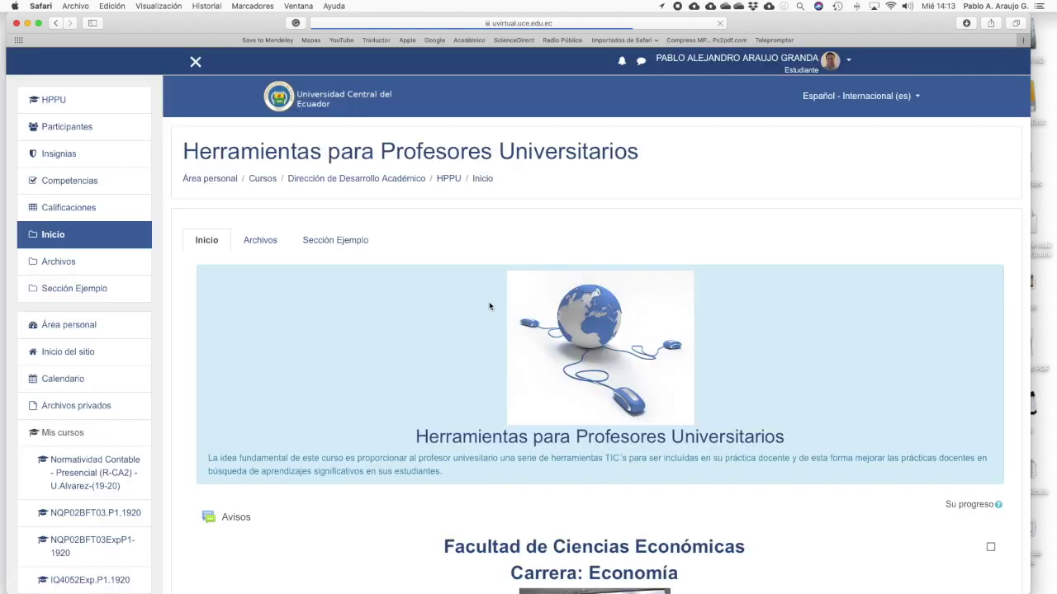
scroll(471, 302, down, 10)
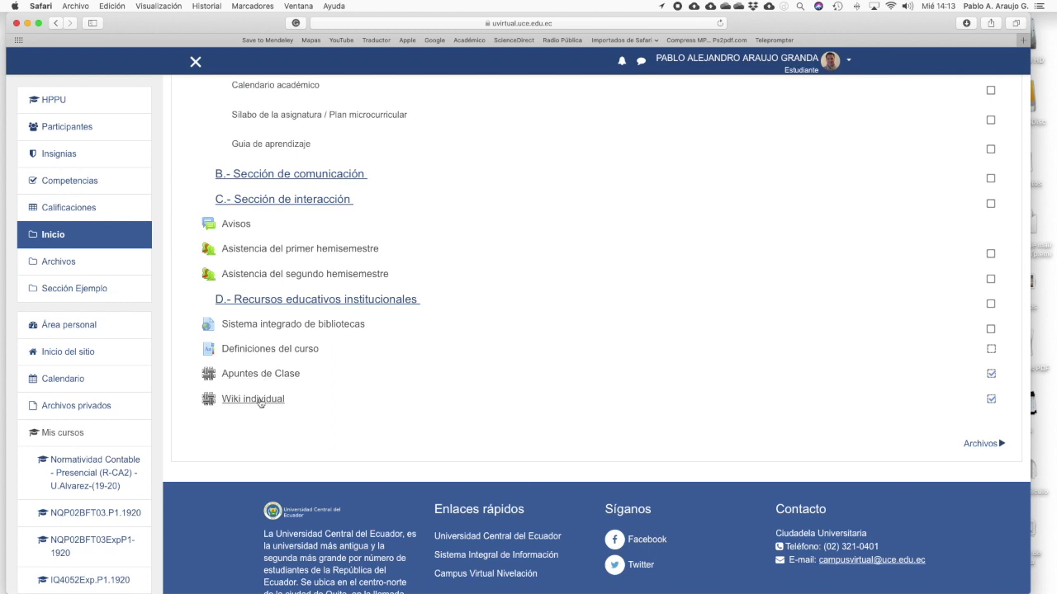
scroll(698, 378, up, 15)
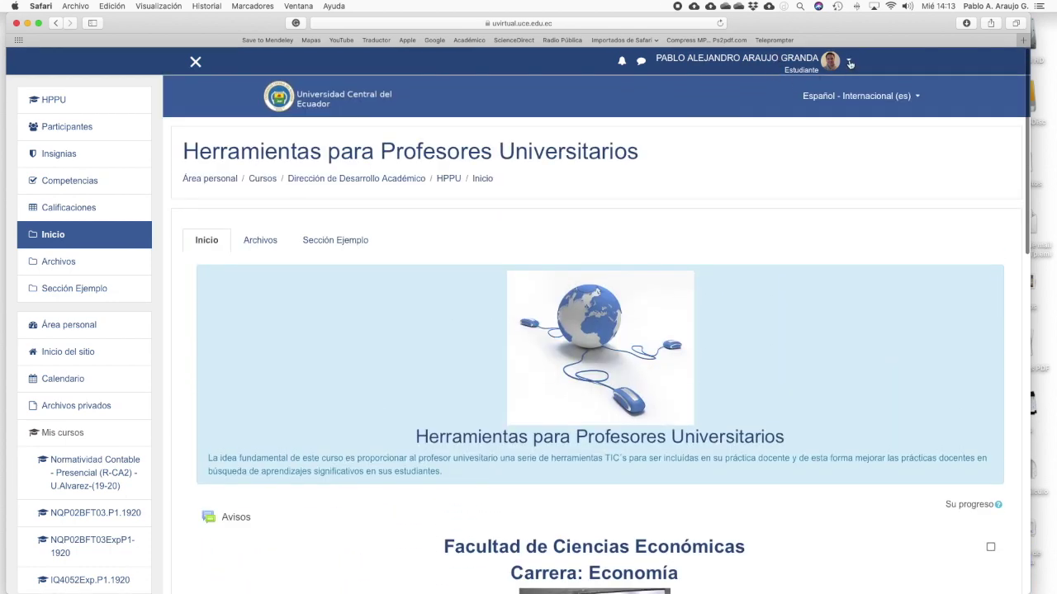
Switch back from the student role to the normal role and review the wiki activities listed in the Inicio section.
click(850, 64)
click(796, 217)
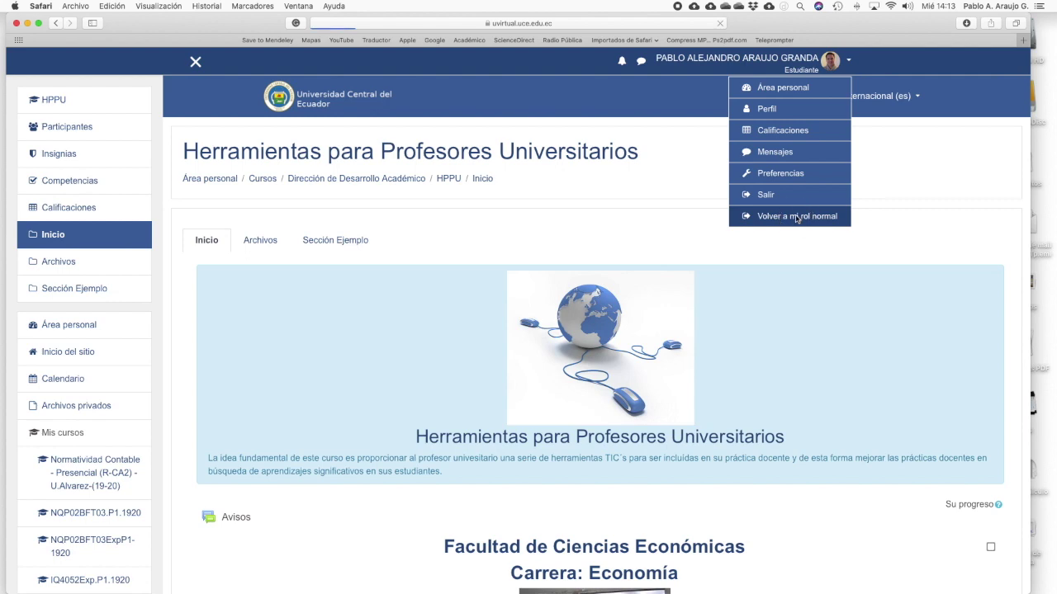
scroll(478, 317, down, 20)
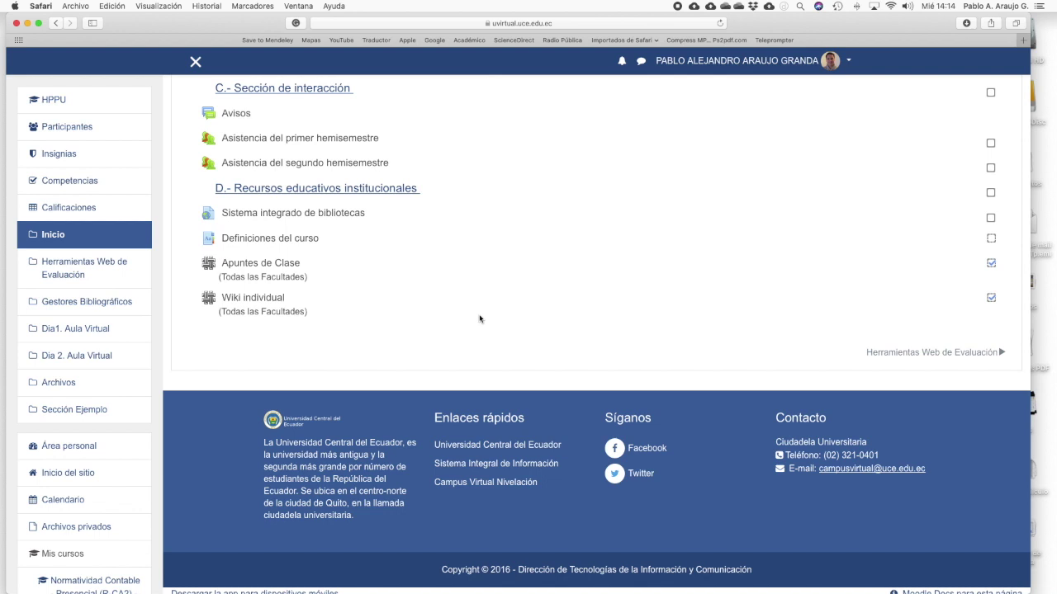
scroll(479, 319, up, 5)
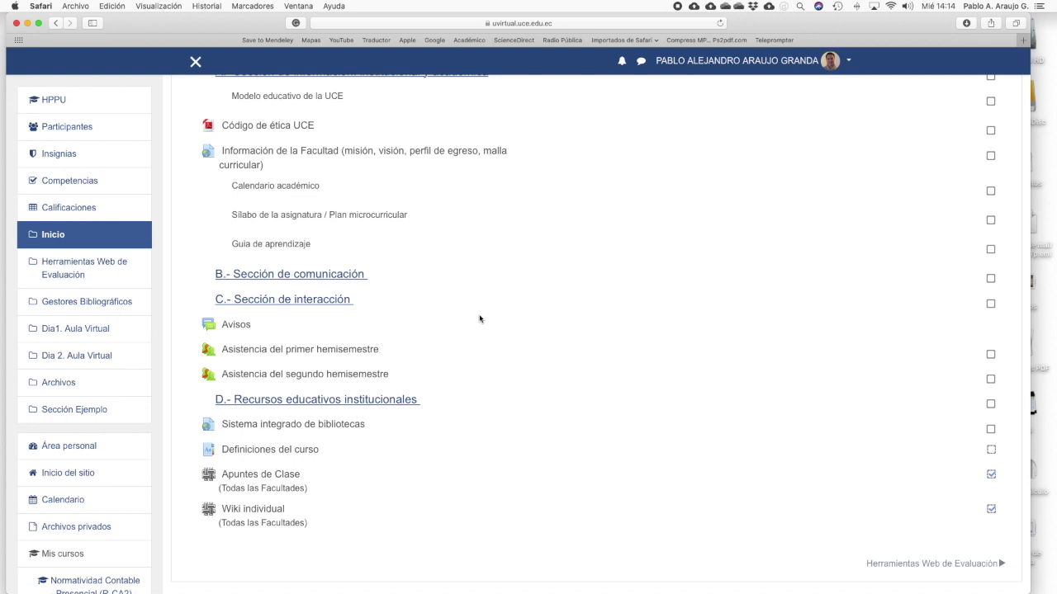
scroll(480, 319, down, 1)
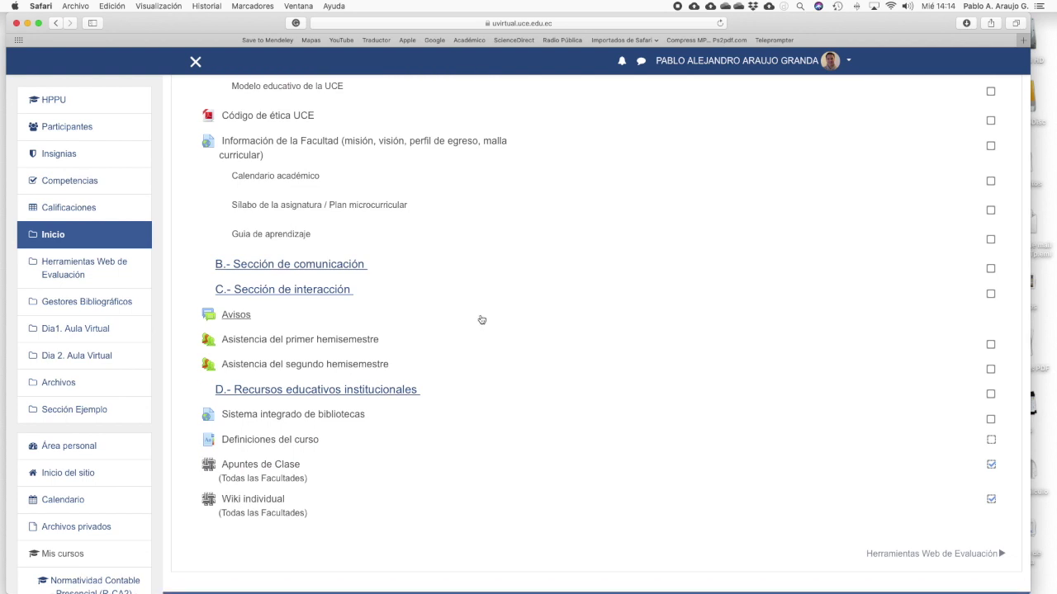